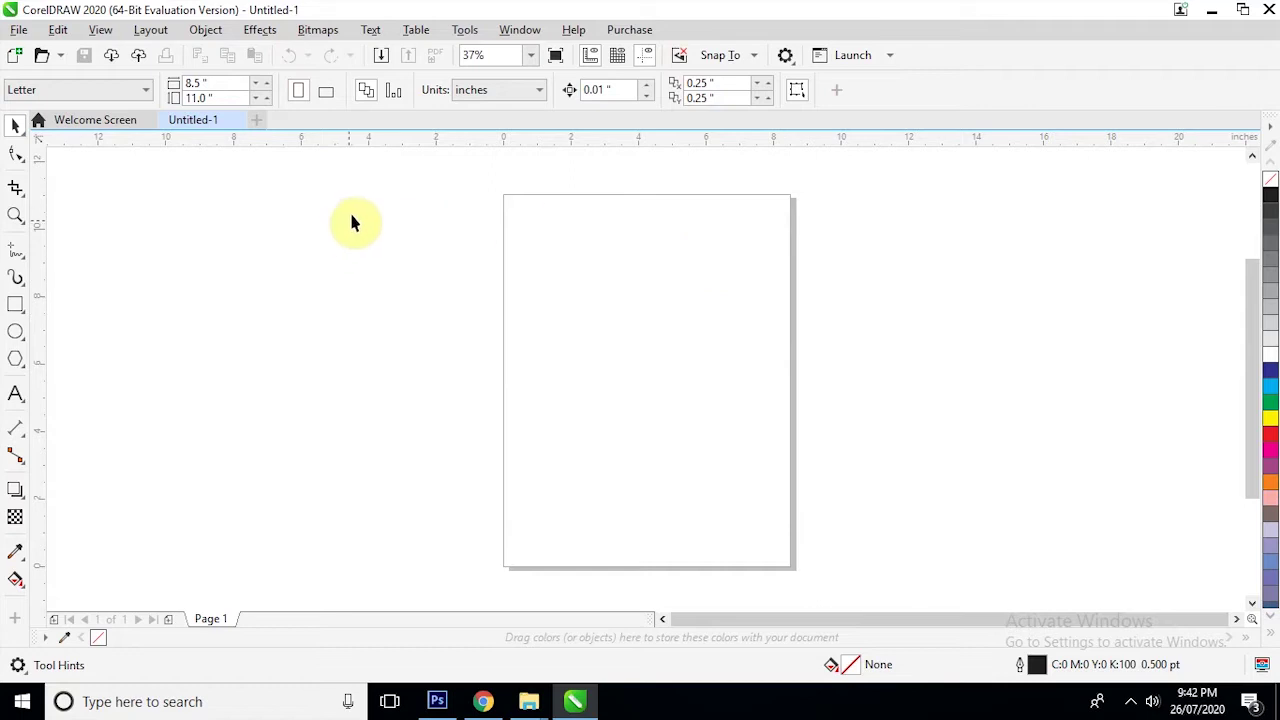
# Open the Customization options on the Appearance page
pyautogui.click(463, 36)
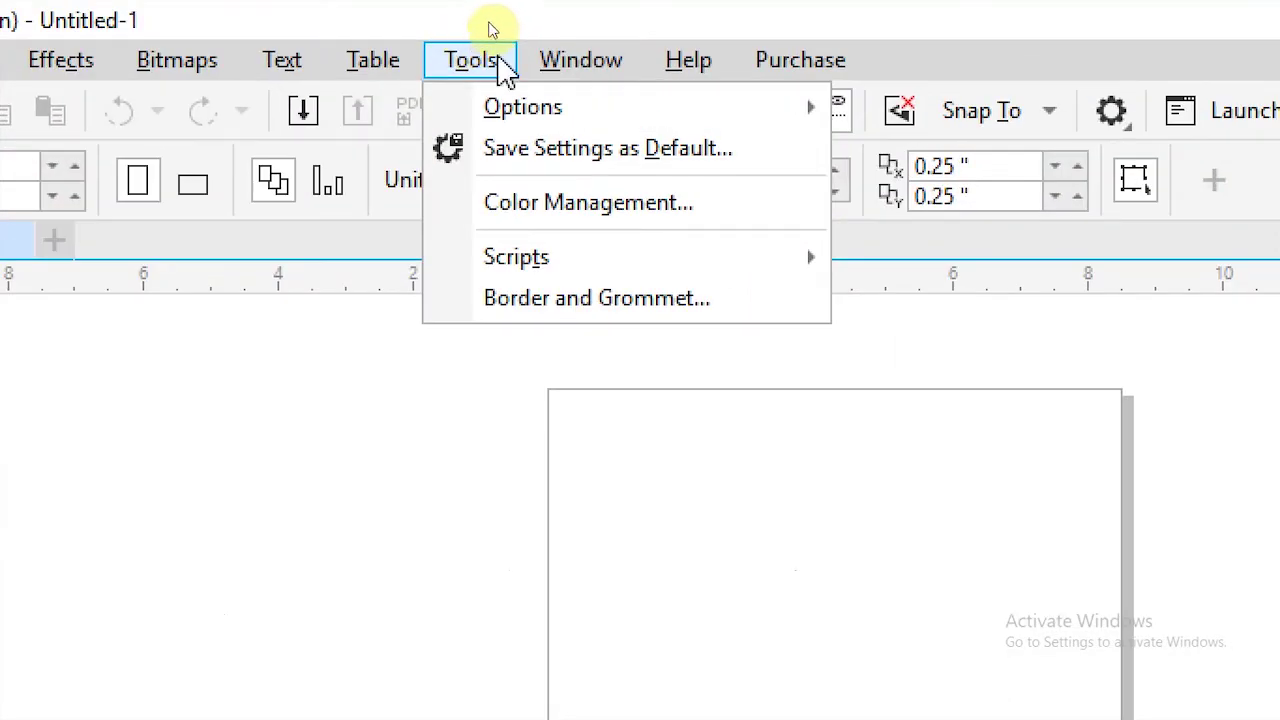
pyautogui.moveTo(520, 125)
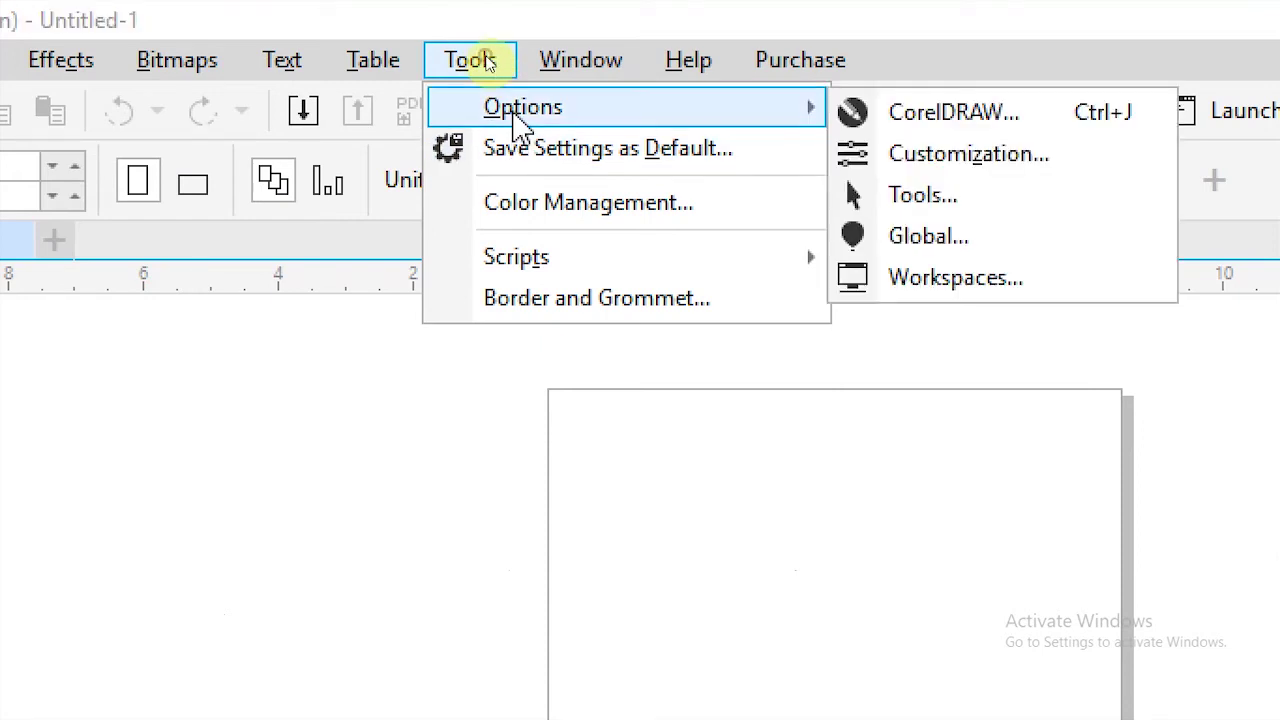
pyautogui.click(1030, 165)
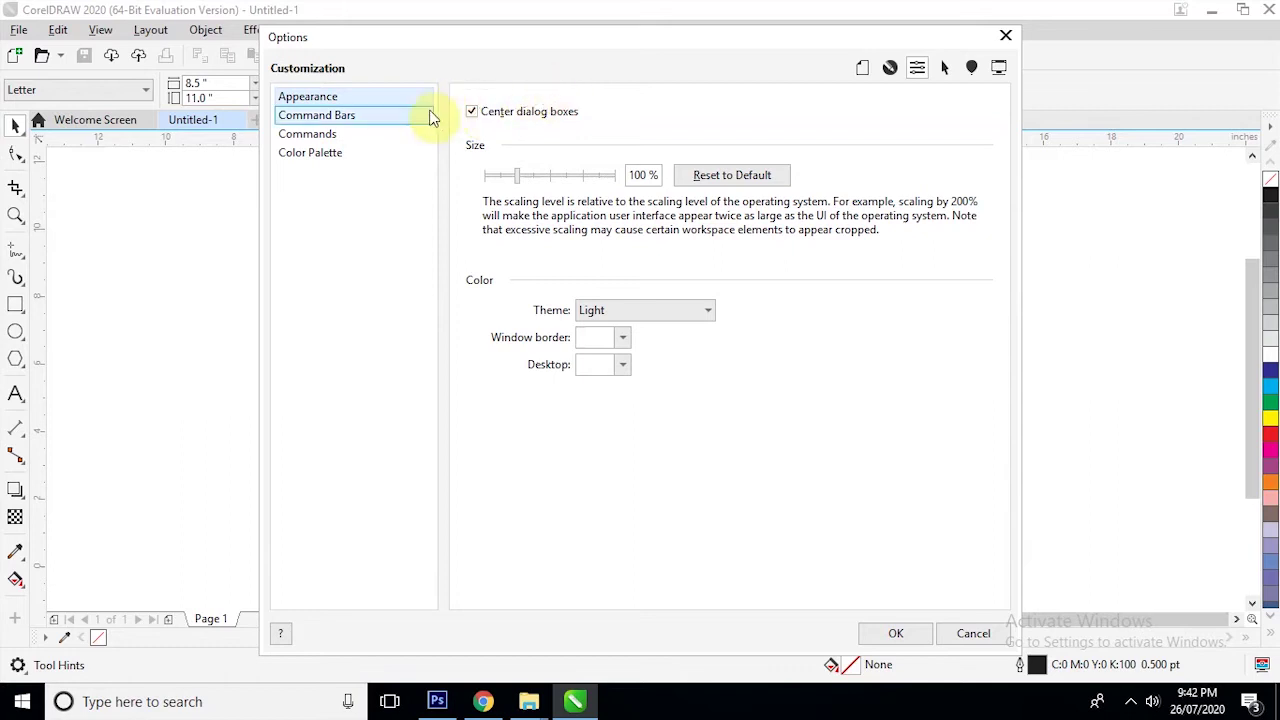
pyautogui.click(651, 178)
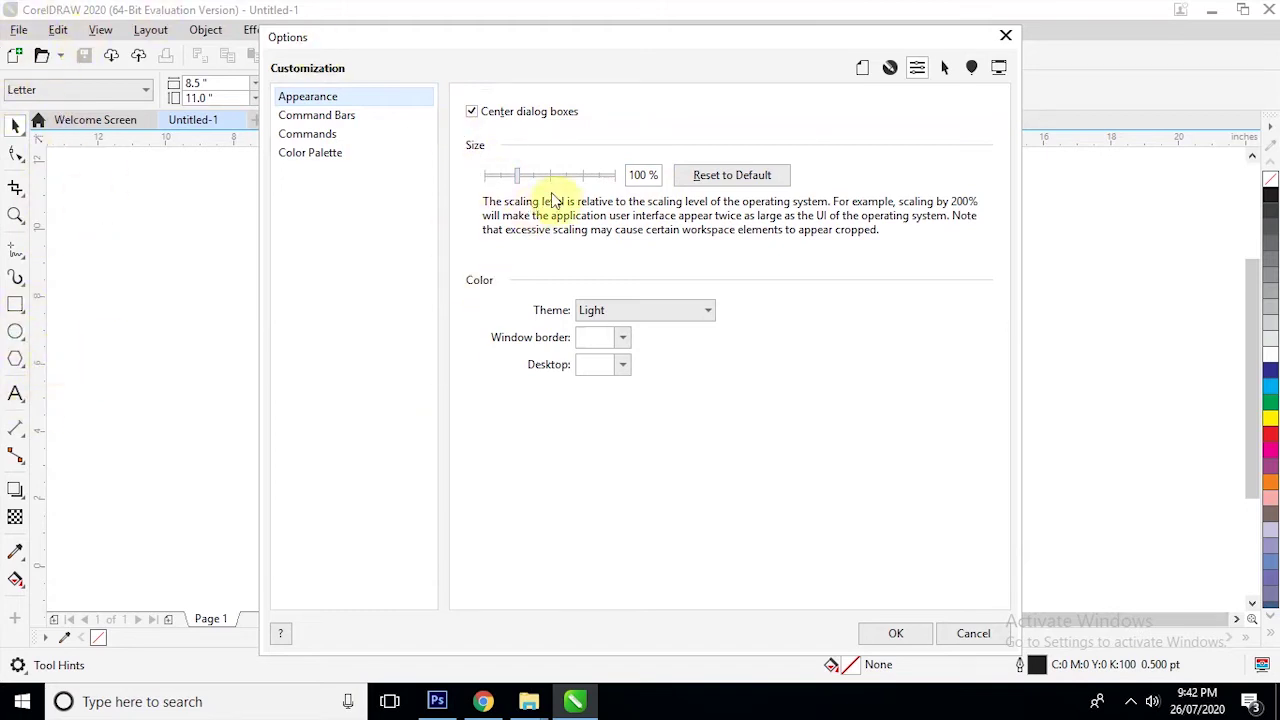
# Try interface scaling levels of 125%, 150%, 175% and 200%, and return the size to 100%
pyautogui.moveTo(517, 175); pyautogui.dragTo(590, 197)
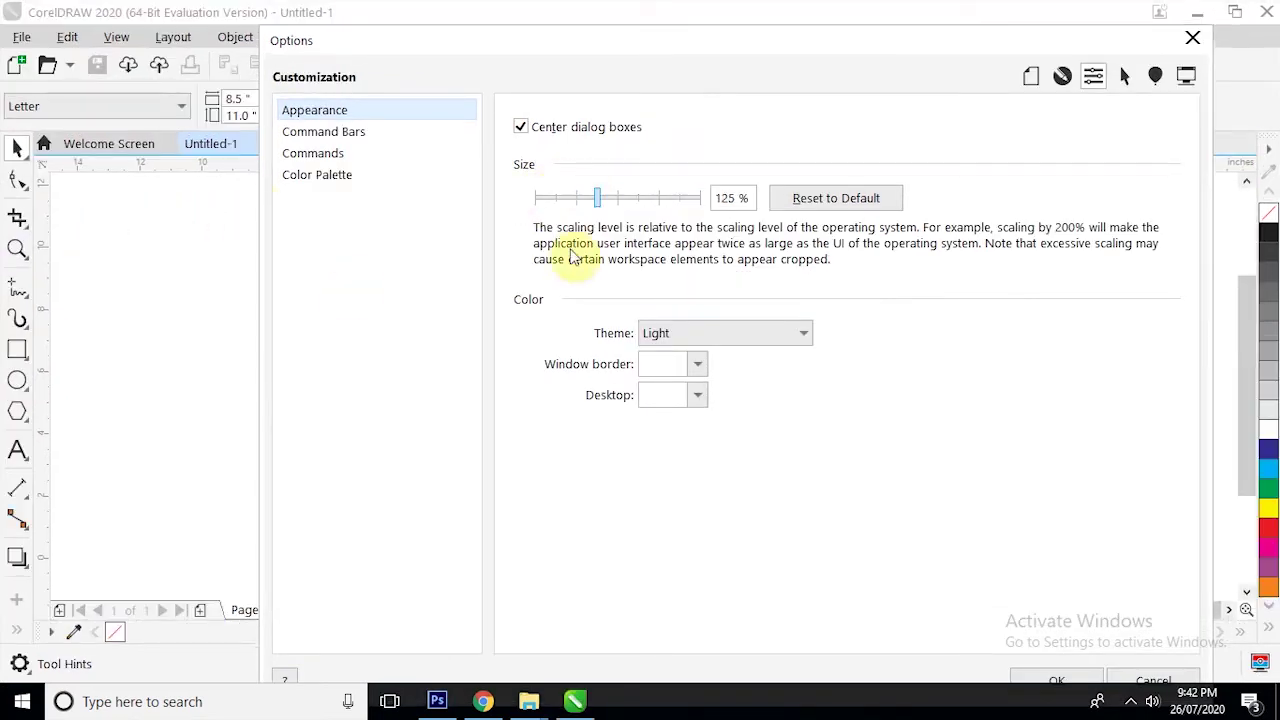
pyautogui.click(722, 238)
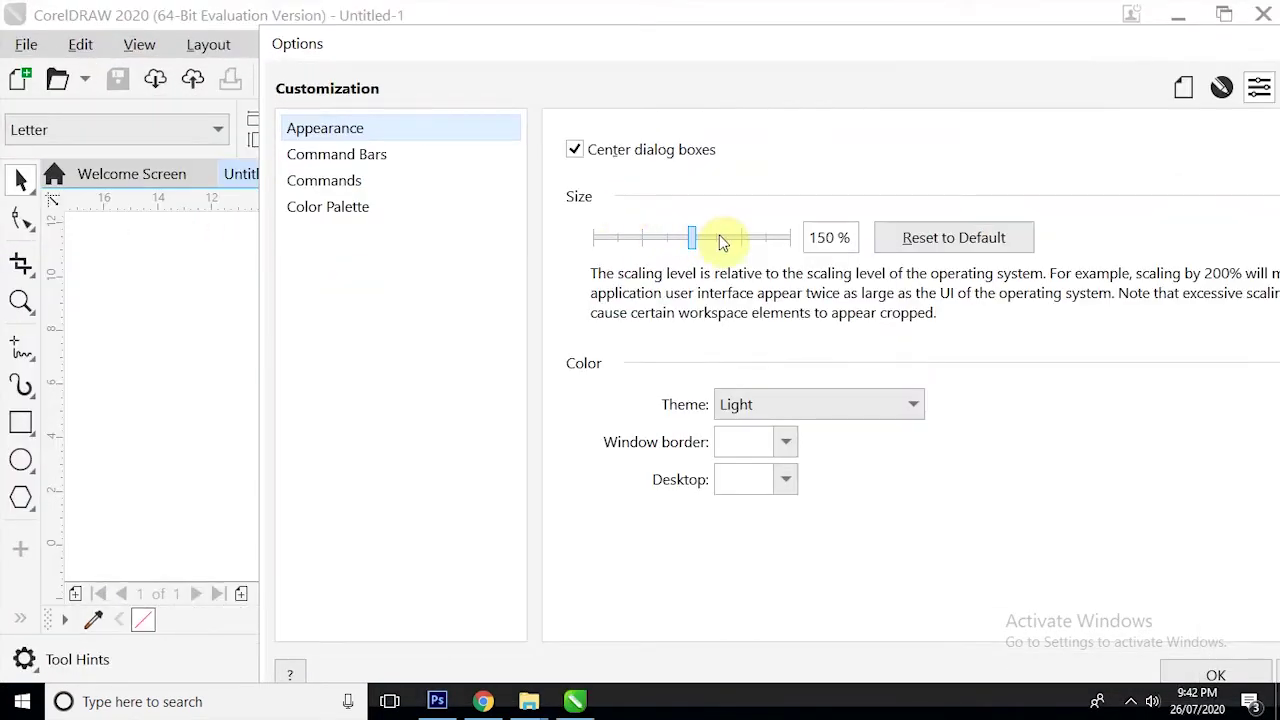
pyautogui.click(829, 276)
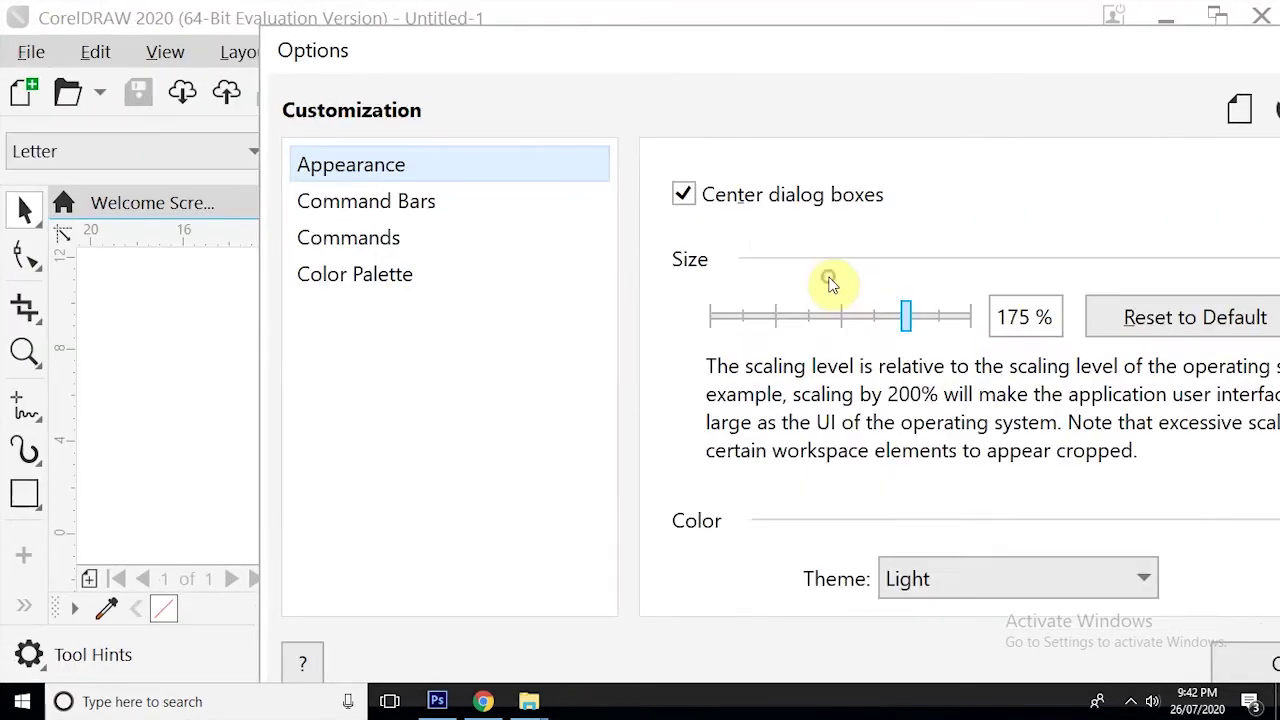
pyautogui.click(830, 285)
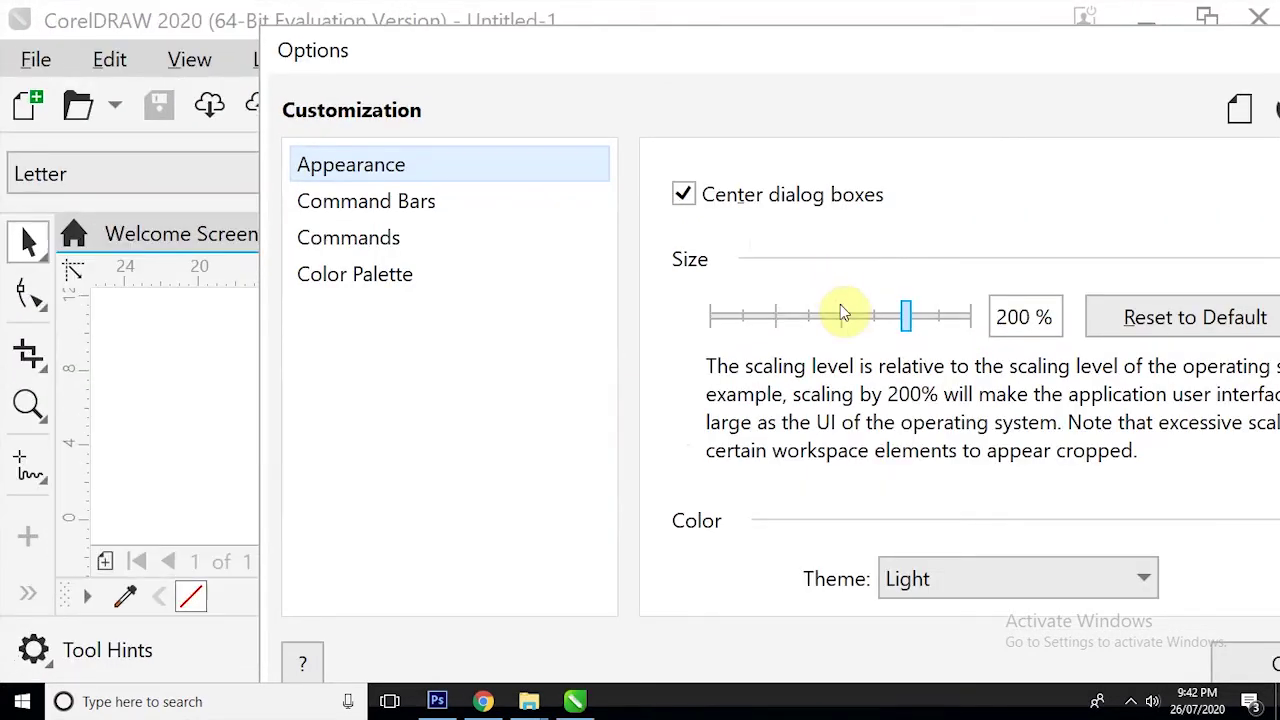
pyautogui.click(808, 320)
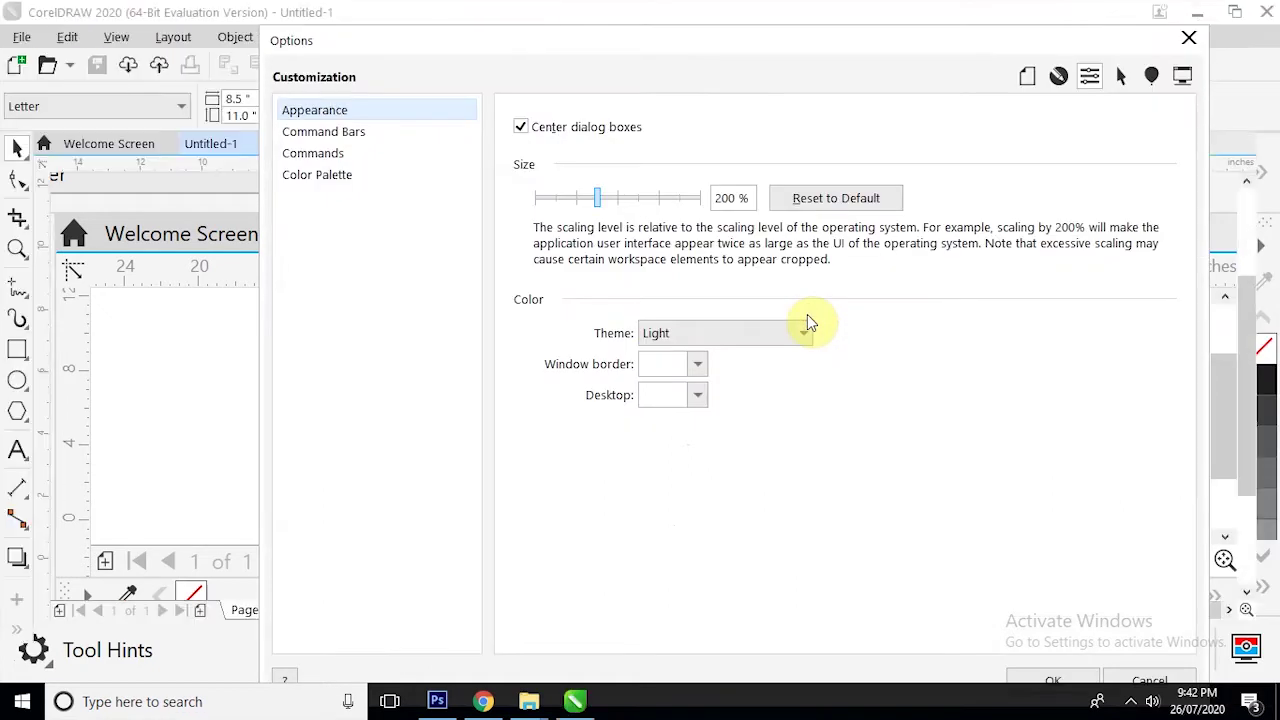
pyautogui.click(578, 203)
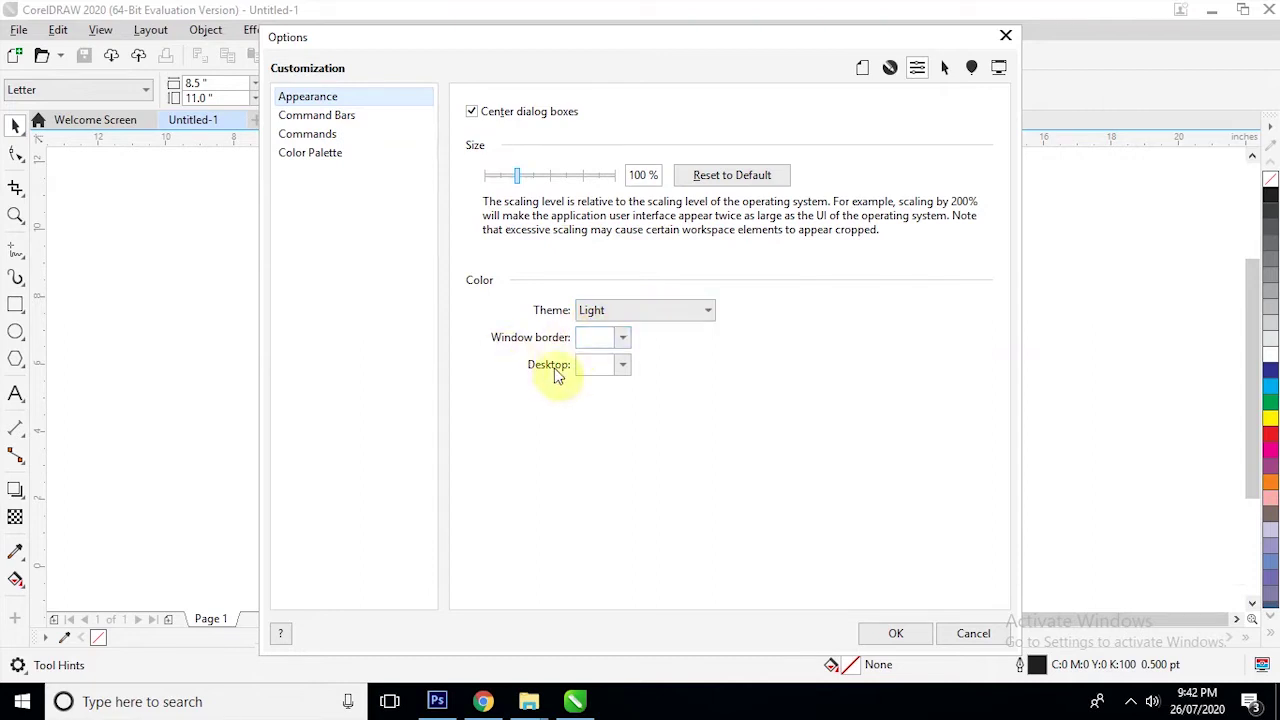
# Switch the interface theme to Black and move the options dialog aside to view the workspace
pyautogui.click(612, 313)
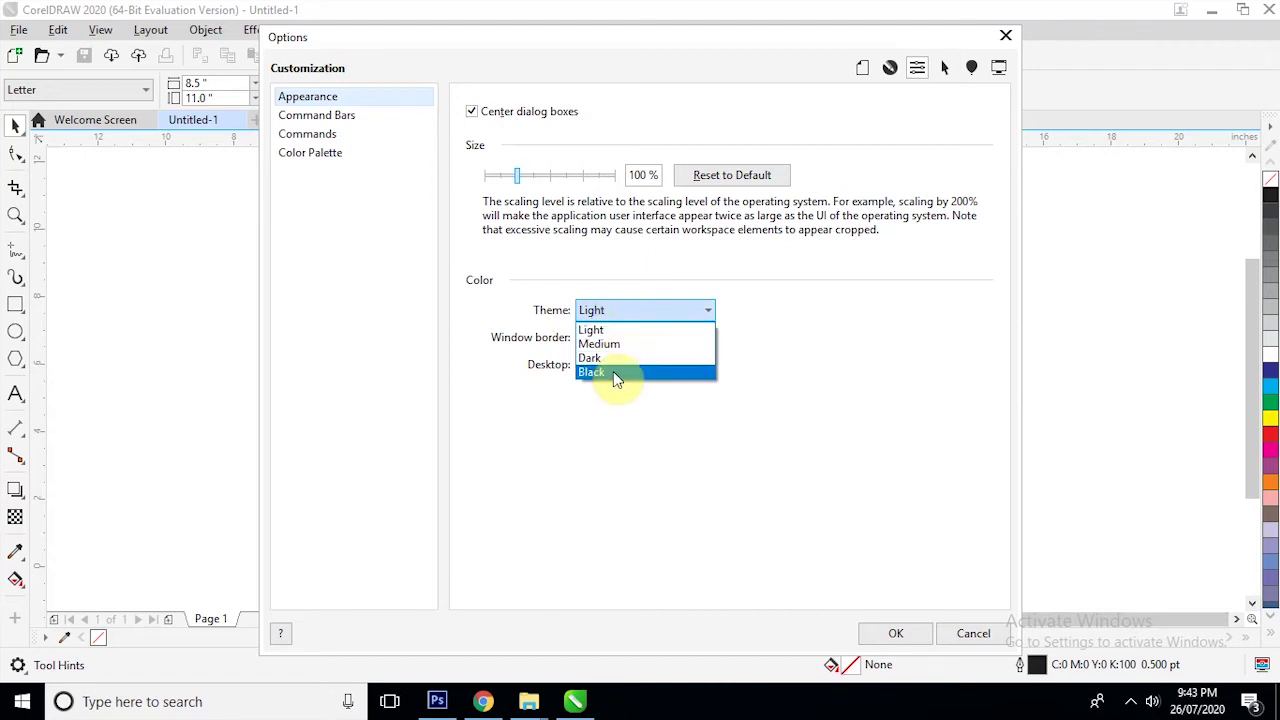
pyautogui.click(615, 373)
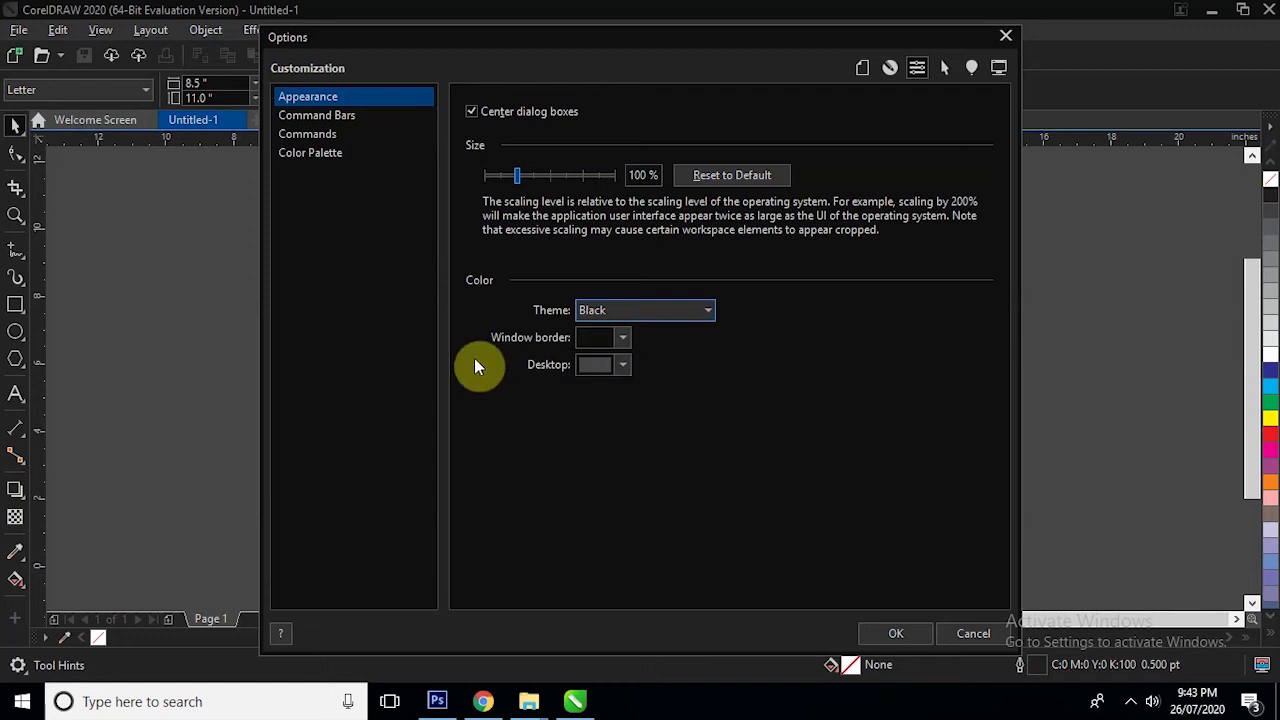
pyautogui.moveTo(876, 43); pyautogui.dragTo(832, 540)
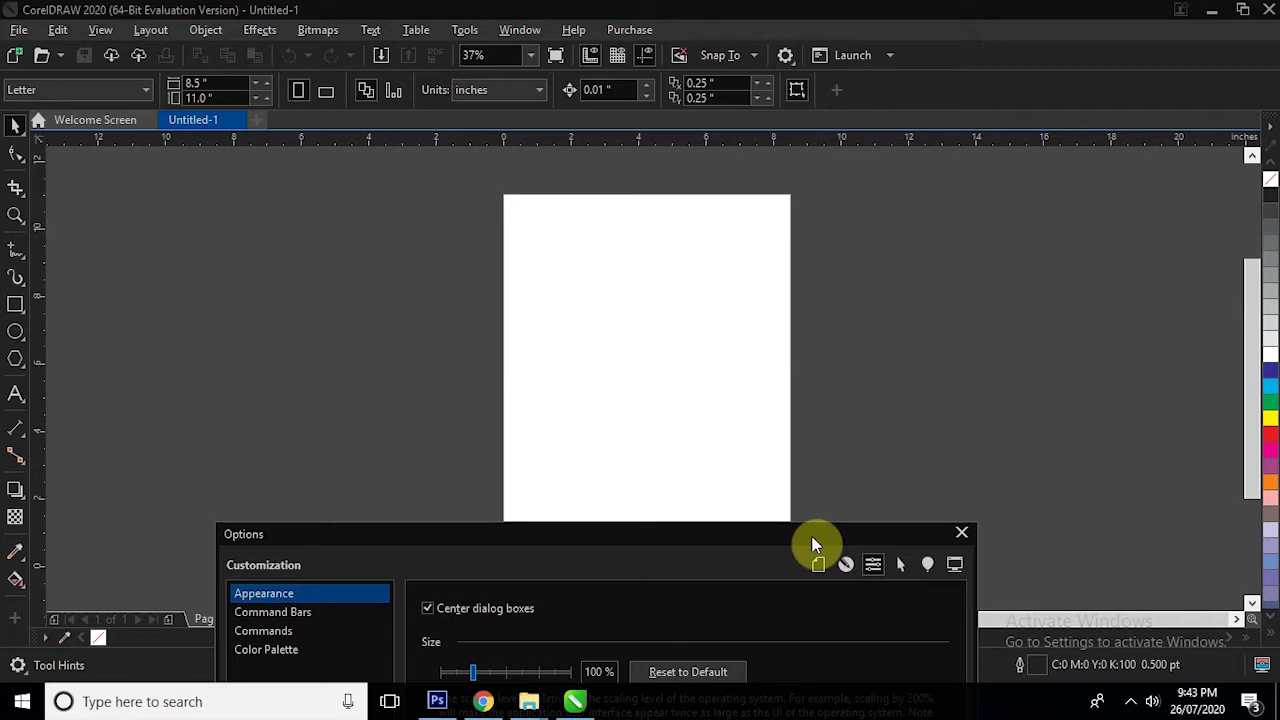
pyautogui.moveTo(811, 535); pyautogui.dragTo(1130, 32)
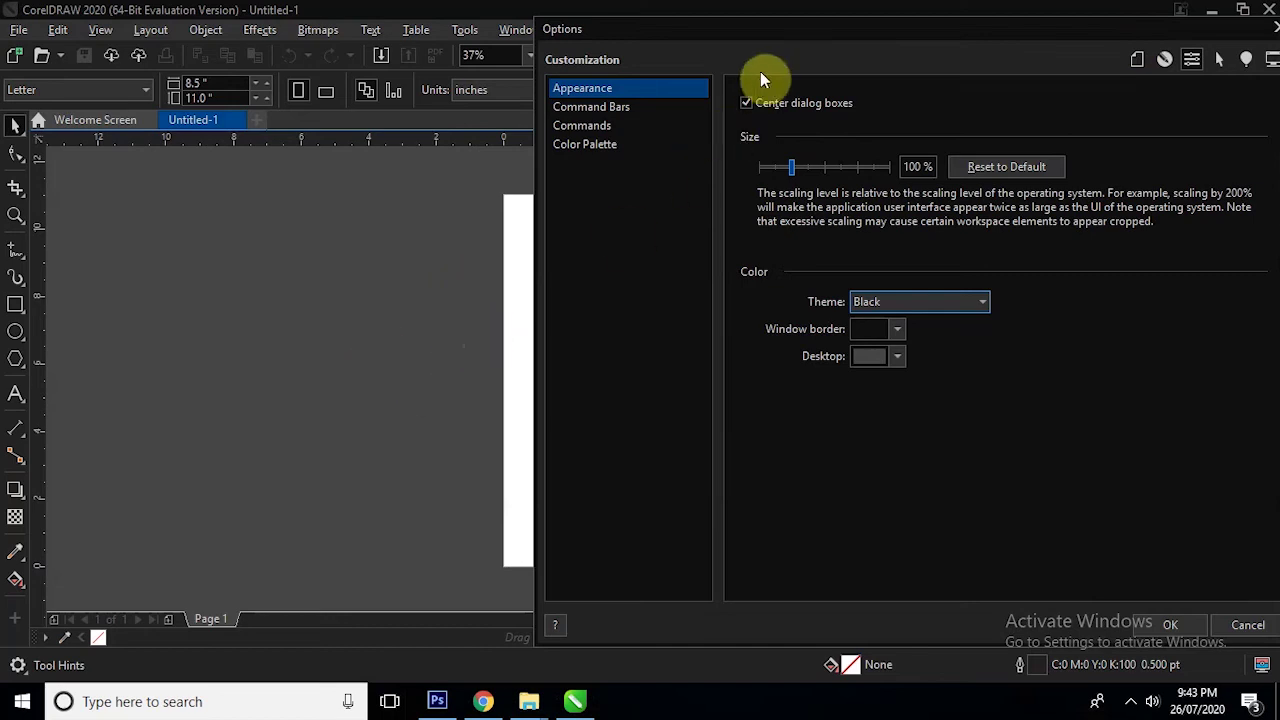
pyautogui.moveTo(806, 32); pyautogui.dragTo(708, 8)
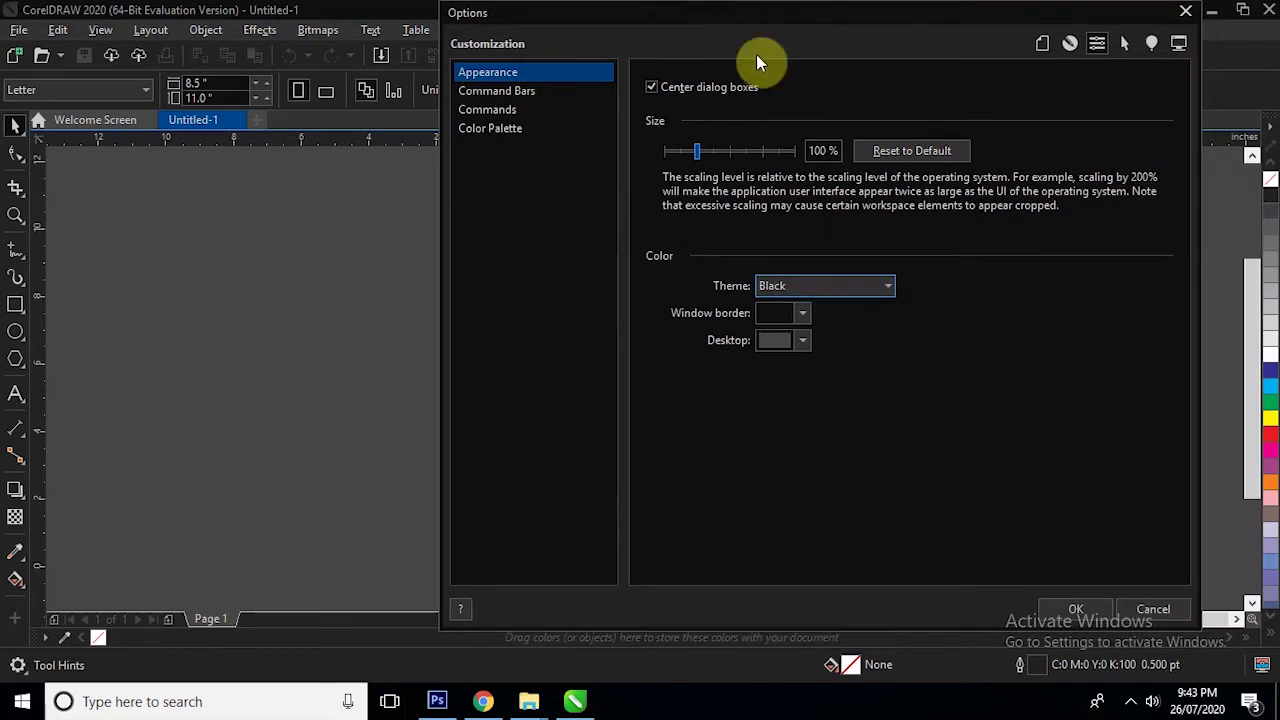
# Try the Dark and Medium themes and set the interface theme back to Light
pyautogui.click(830, 290)
pyautogui.click(823, 287)
pyautogui.click(795, 334)
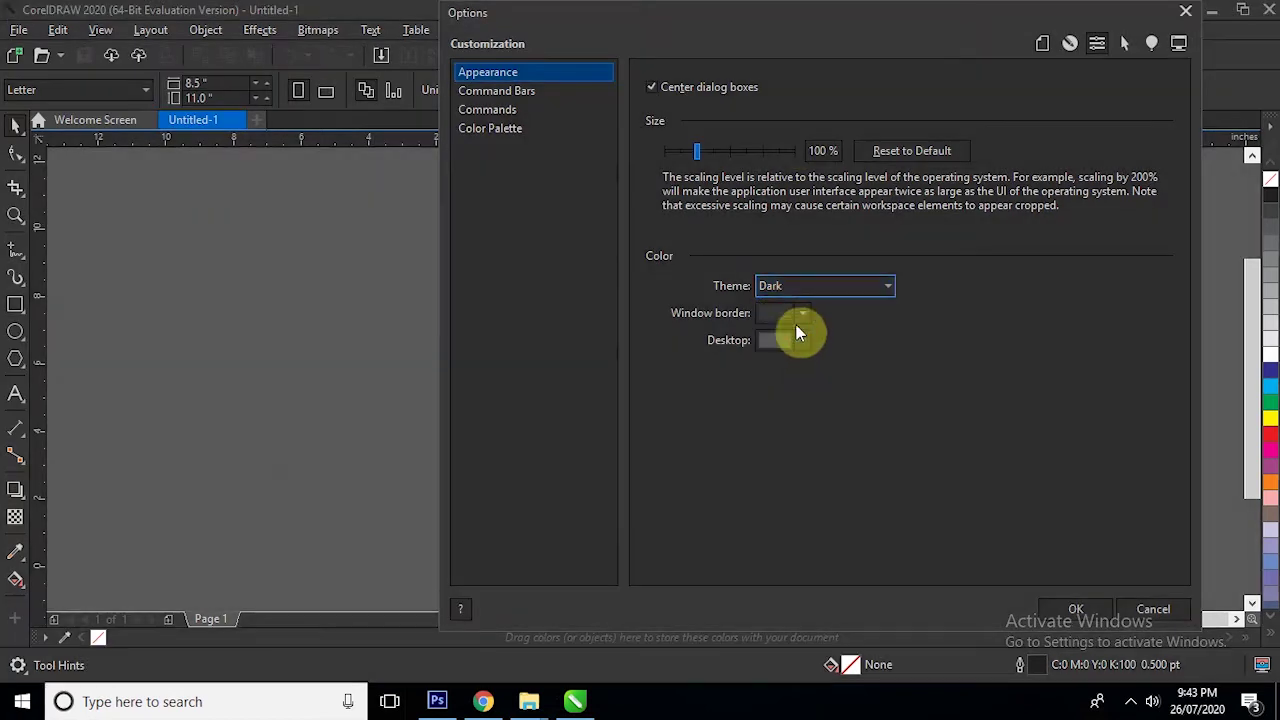
pyautogui.click(806, 290)
pyautogui.click(804, 318)
pyautogui.click(801, 288)
pyautogui.click(802, 305)
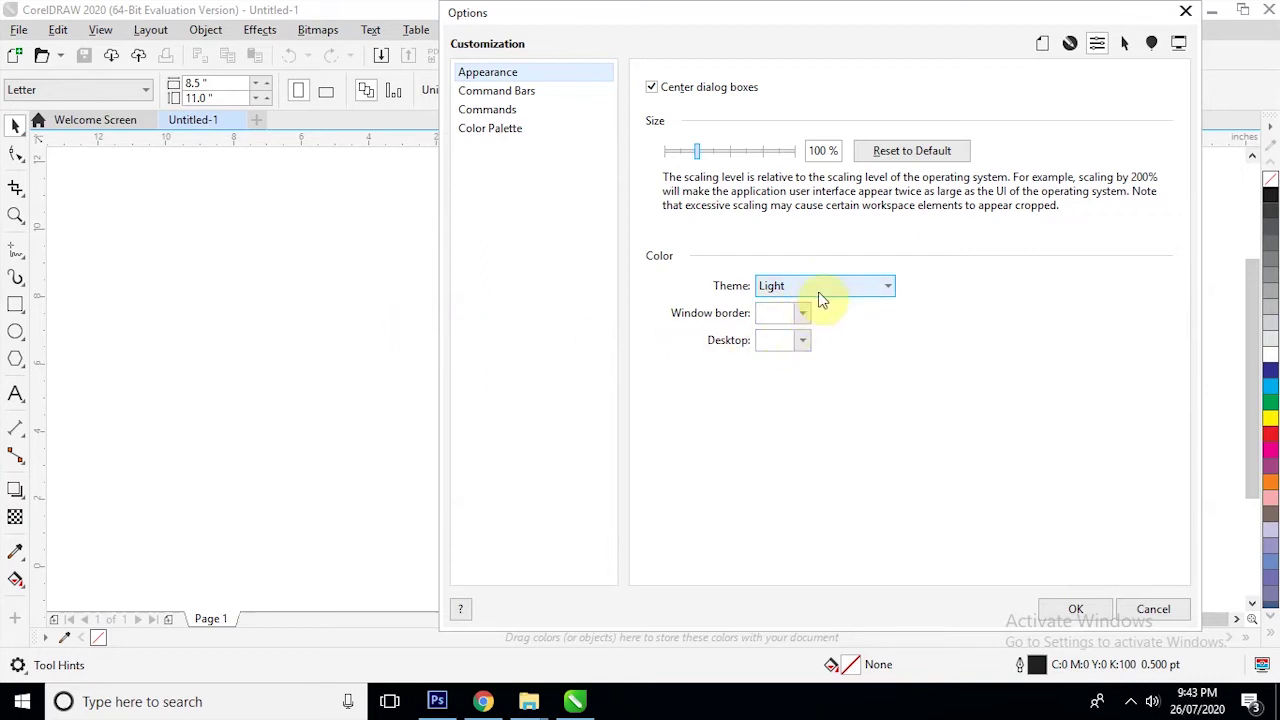
# Try a dark brown window border color, #2B1F1F
pyautogui.click(803, 317)
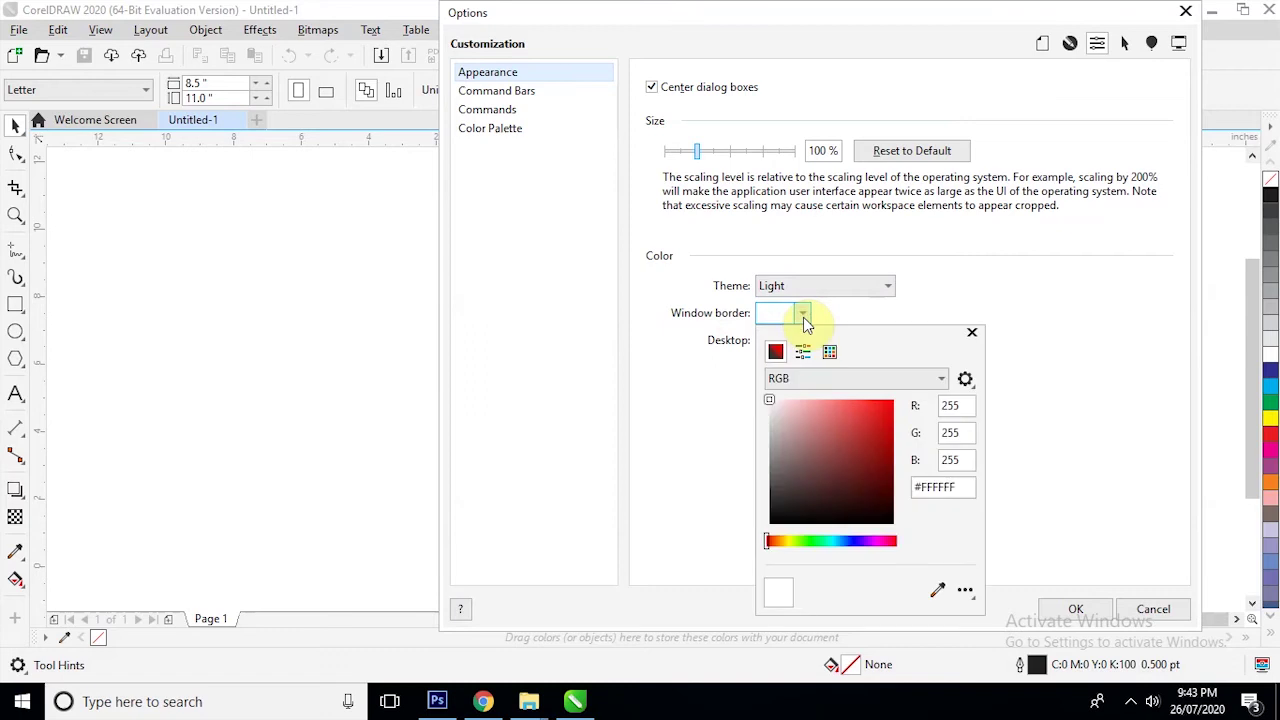
pyautogui.click(877, 414)
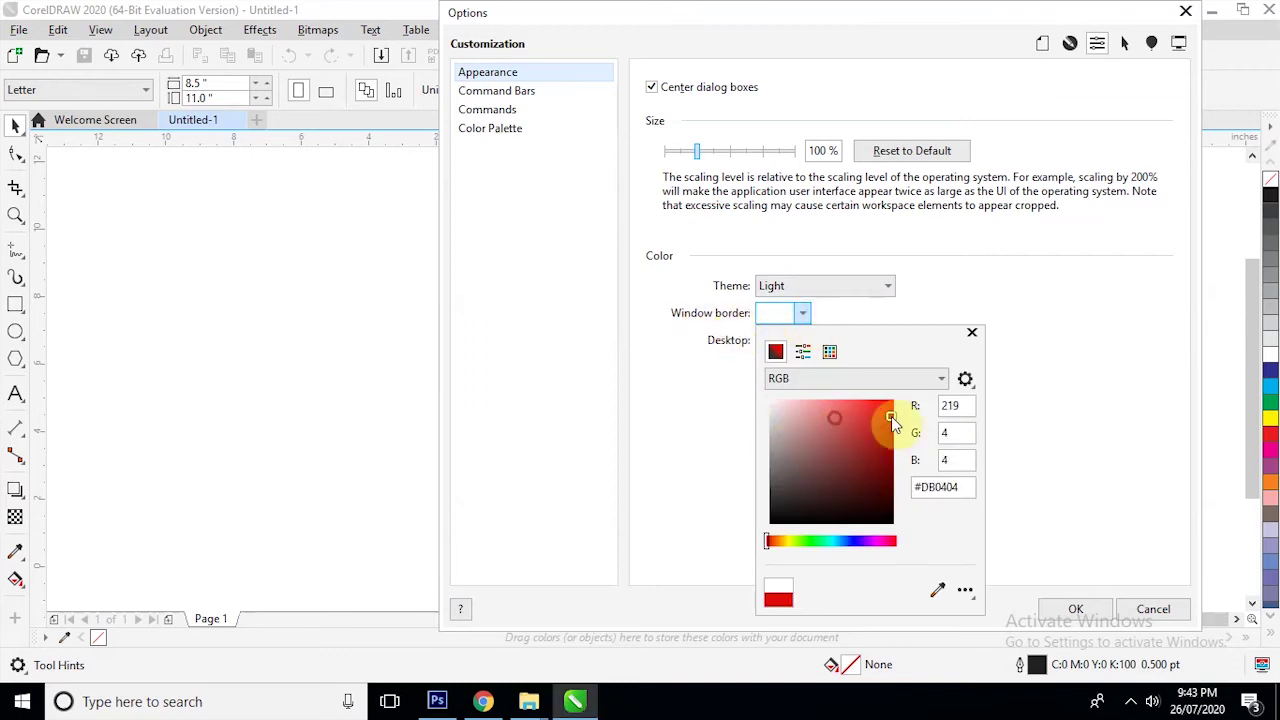
pyautogui.moveTo(857, 423)
pyautogui.mouseDown()
pyautogui.moveTo(858, 487)
pyautogui.moveTo(804, 502)
pyautogui.mouseUp()
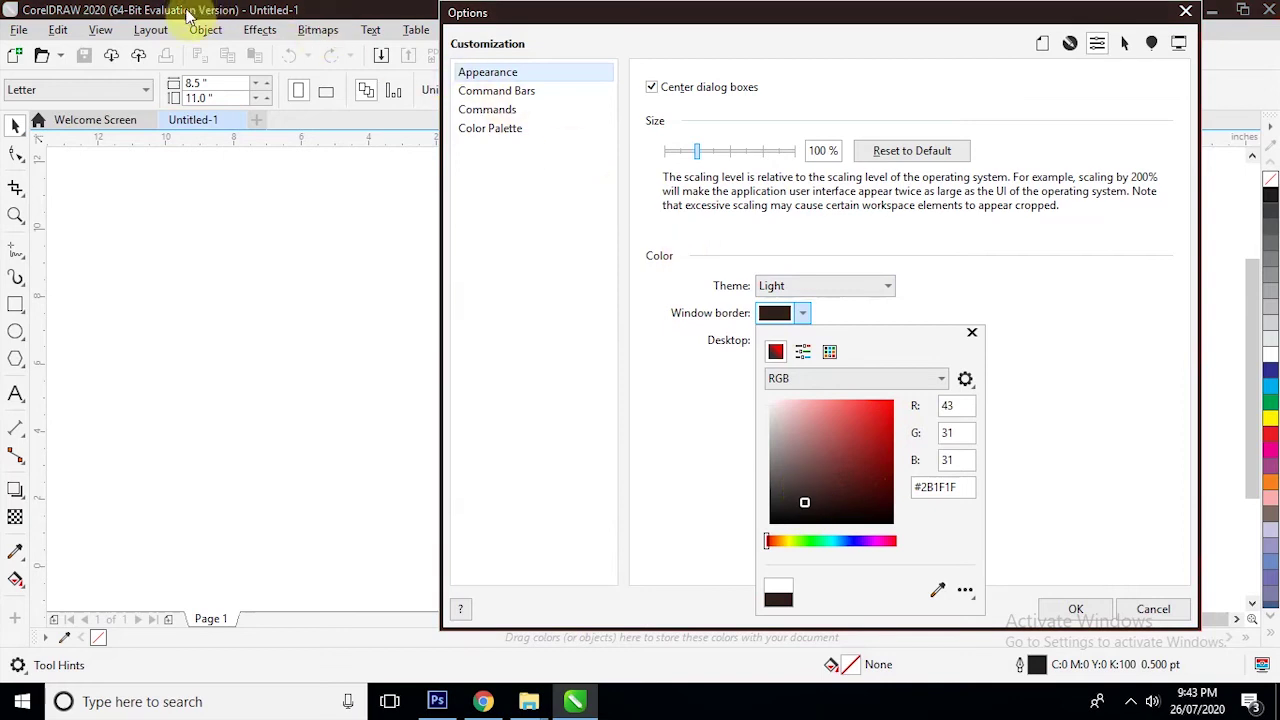
# Try other window border shades including red, and set the border color back to white, #FFFFFF
pyautogui.click(767, 447)
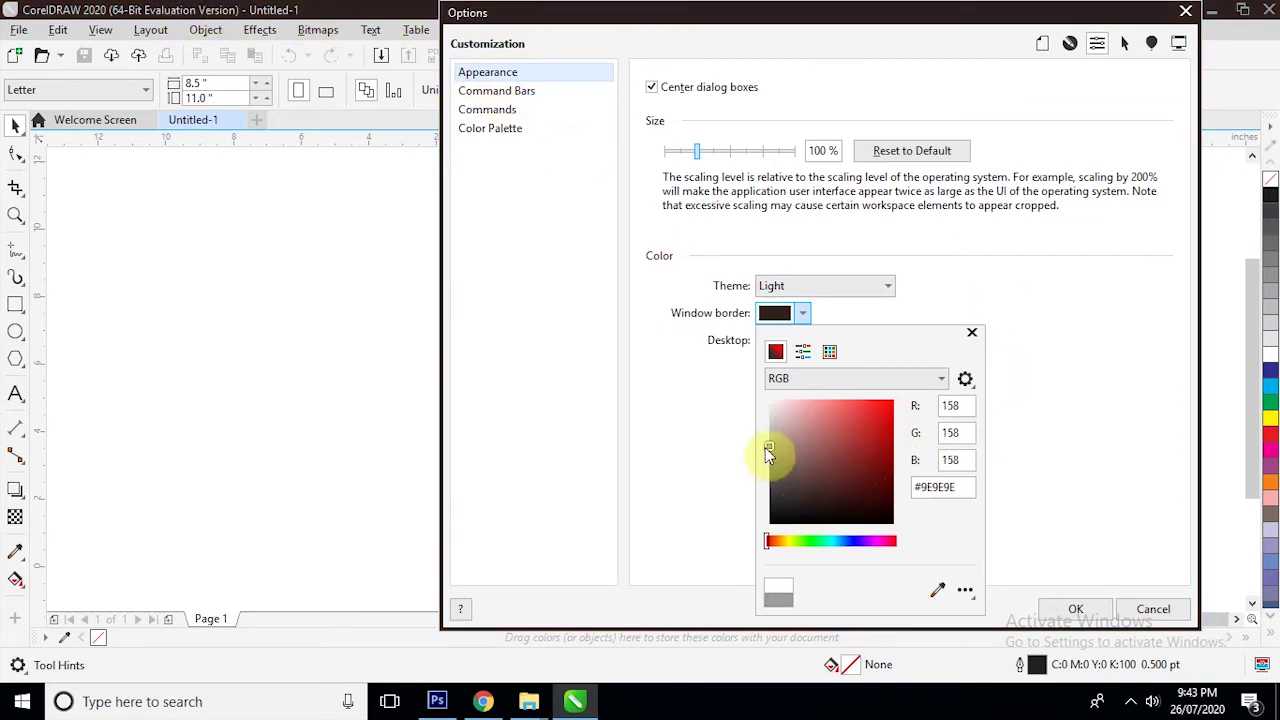
pyautogui.moveTo(801, 466); pyautogui.dragTo(772, 382)
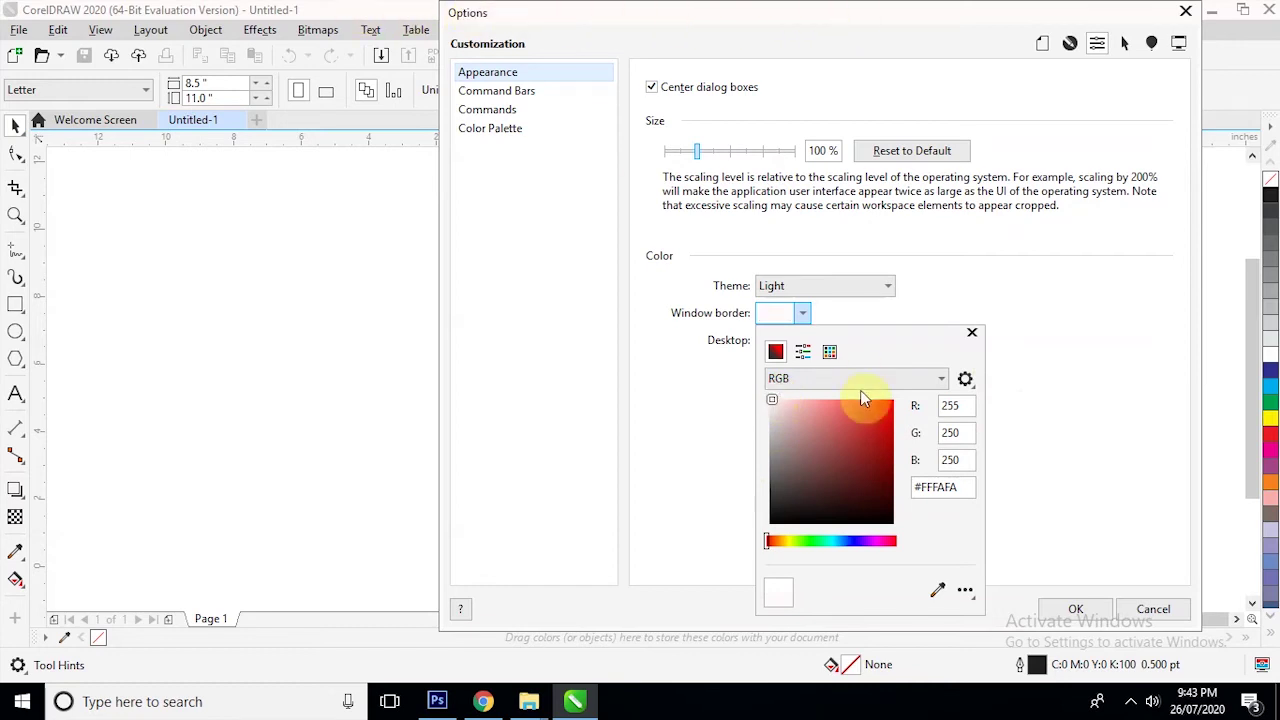
pyautogui.moveTo(926, 410); pyautogui.dragTo(914, 331)
pyautogui.click(940, 497)
pyautogui.click(770, 401)
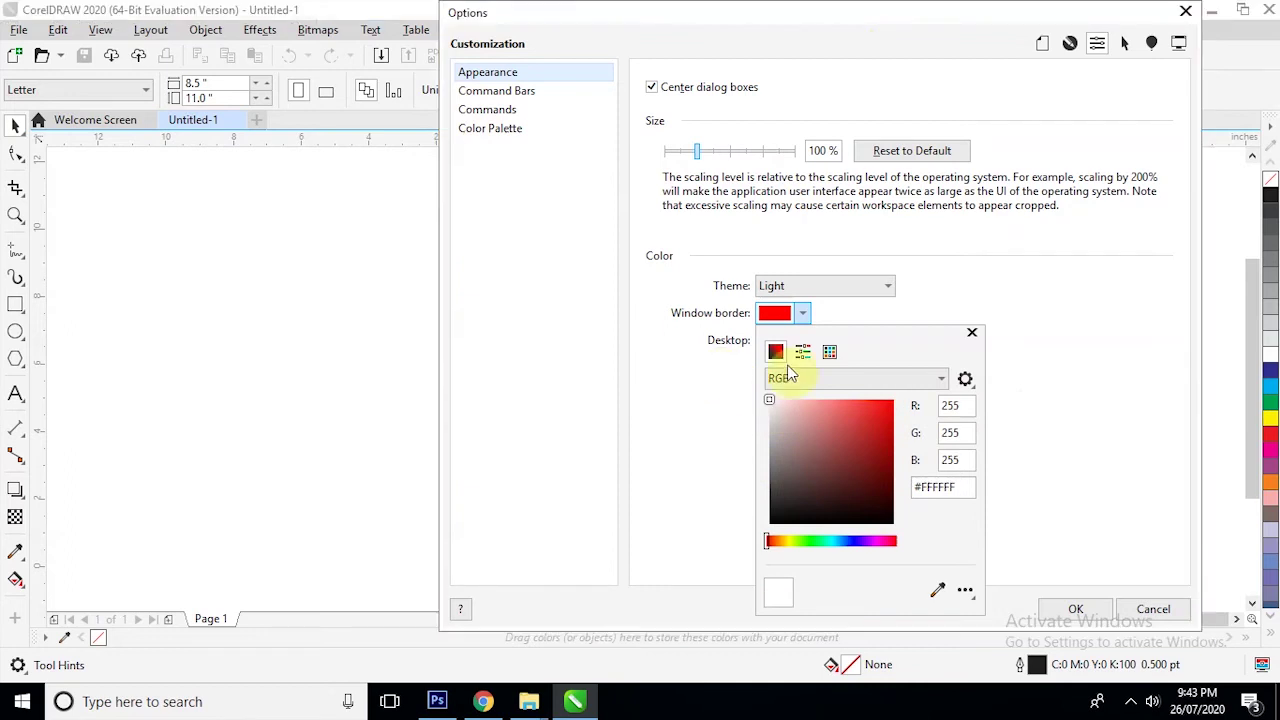
pyautogui.click(970, 335)
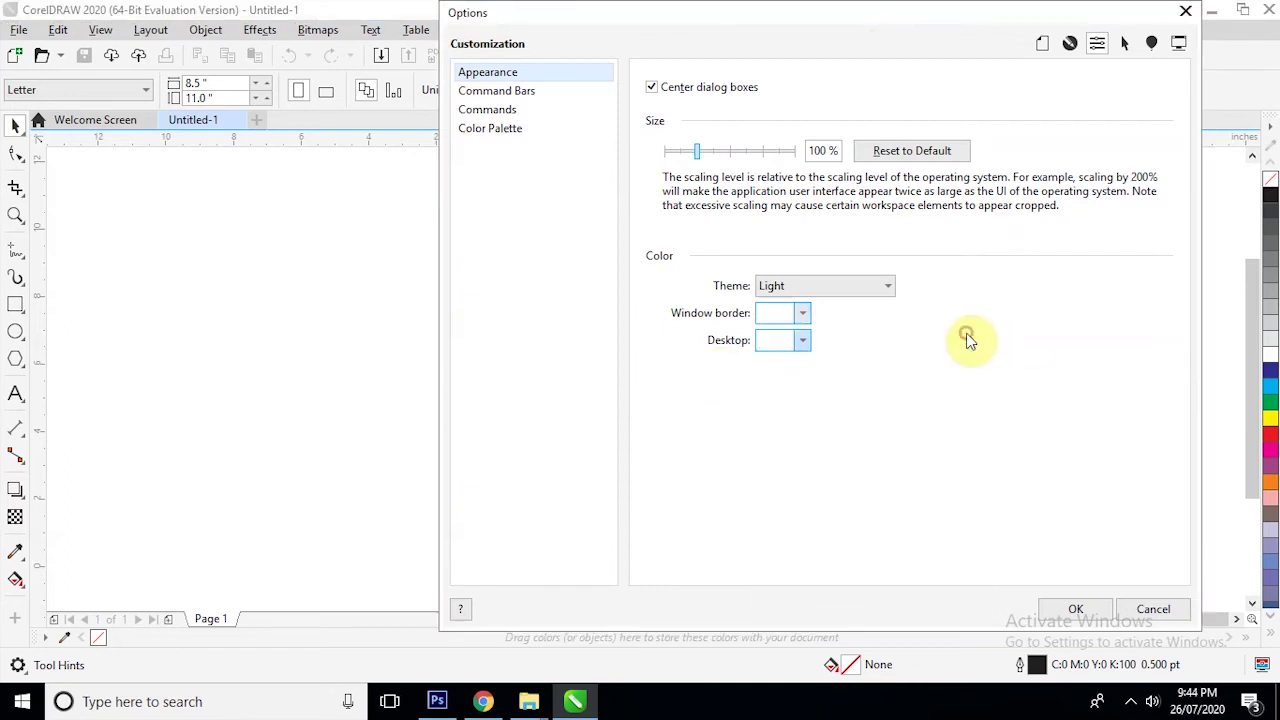
# Try a red desktop color, #E33535, and move the options dialog aside to view the area around the page
pyautogui.click(804, 344)
pyautogui.moveTo(813, 448); pyautogui.dragTo(867, 440)
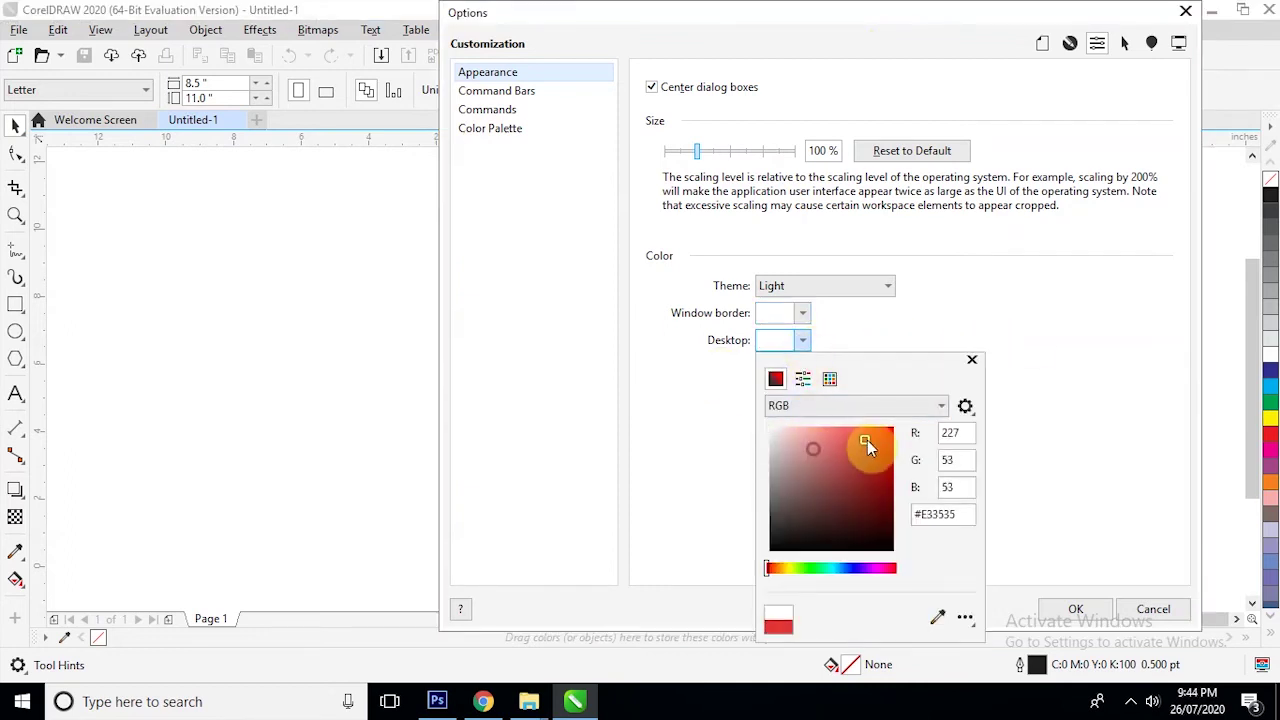
pyautogui.click(836, 20)
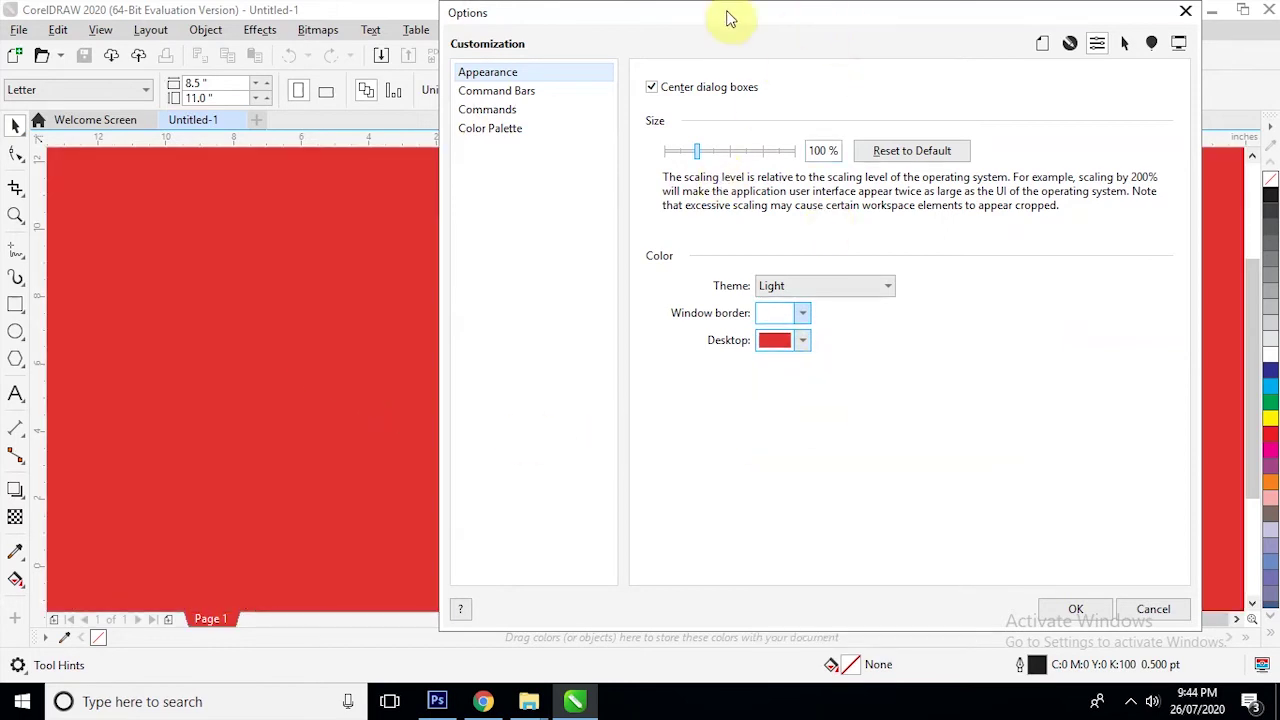
pyautogui.moveTo(729, 20); pyautogui.dragTo(990, 200)
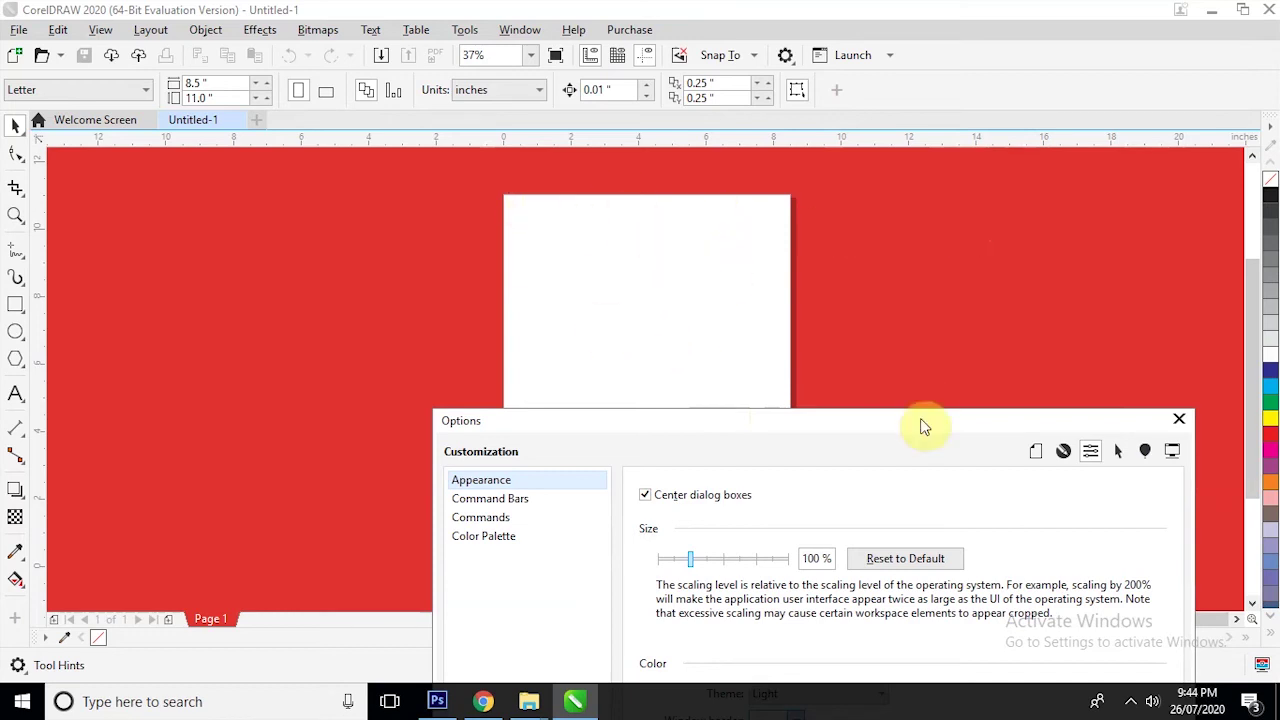
pyautogui.moveTo(923, 424); pyautogui.dragTo(1025, 123)
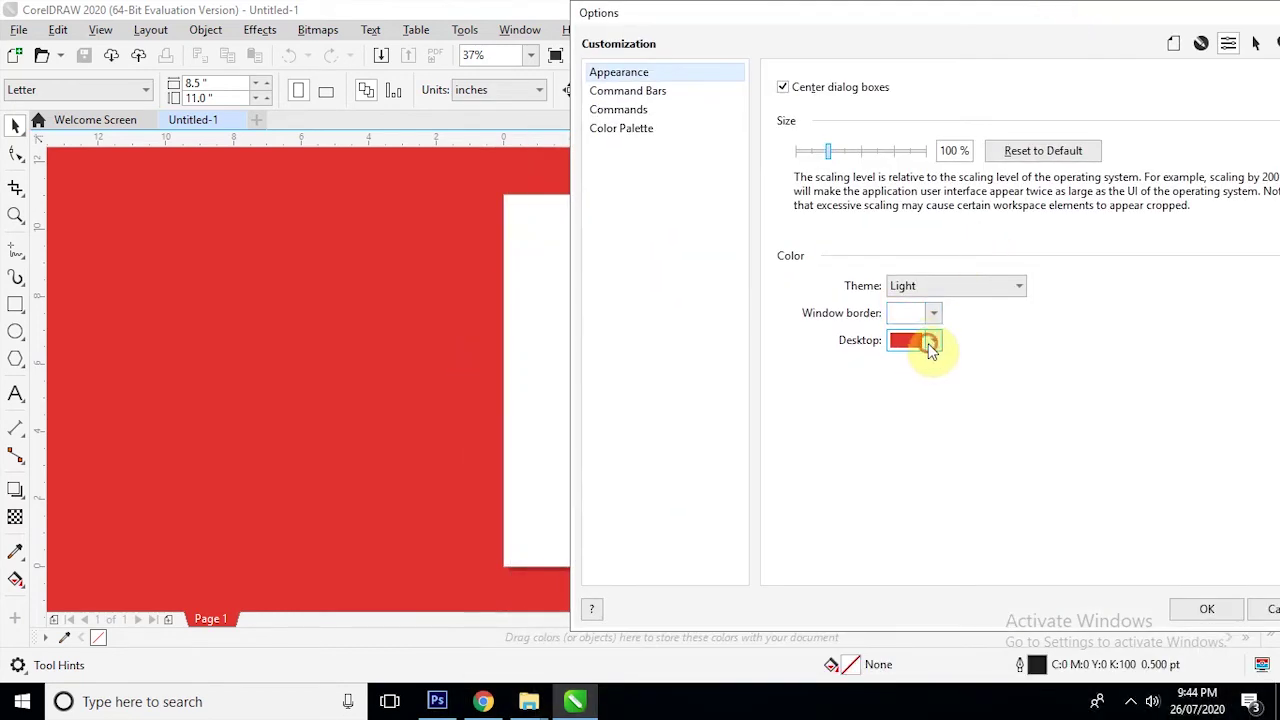
# Try a near-black desktop color, #1C1717, and set the desktop color back to white, #FFFFFF
pyautogui.click(928, 342)
pyautogui.moveTo(994, 523)
pyautogui.mouseDown()
pyautogui.moveTo(991, 537)
pyautogui.moveTo(923, 535)
pyautogui.mouseUp()
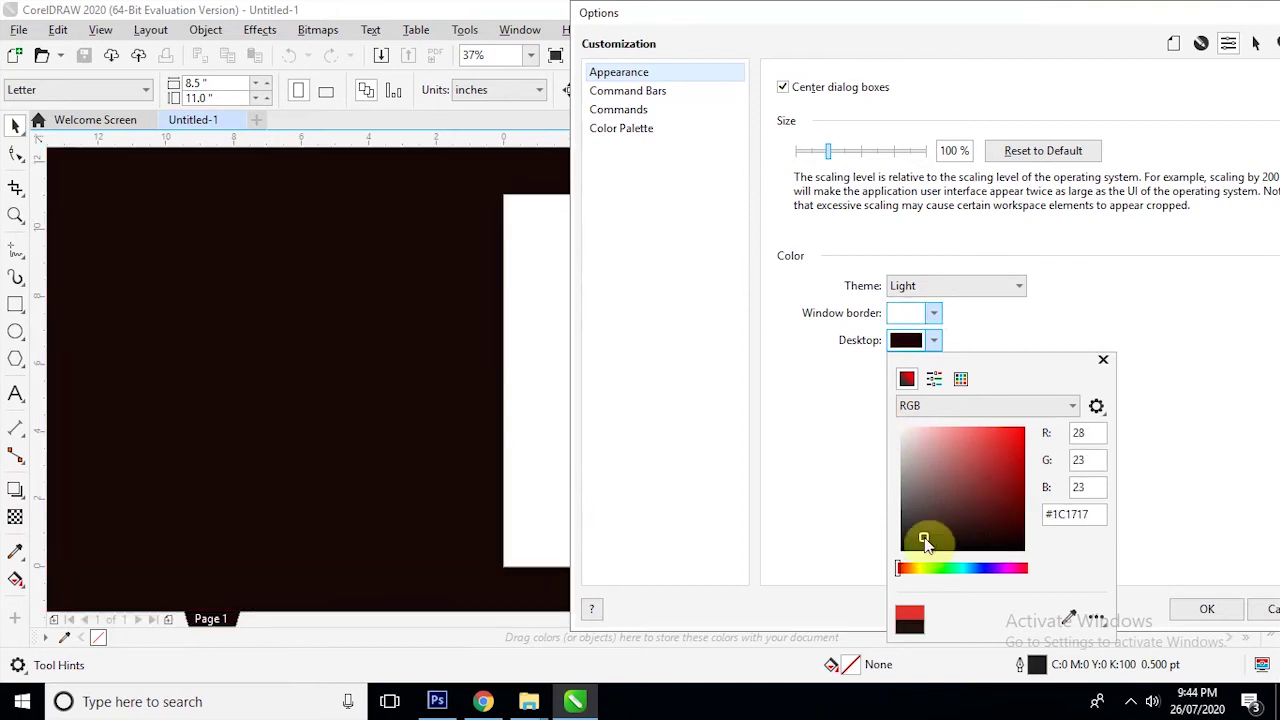
pyautogui.moveTo(938, 490); pyautogui.dragTo(882, 400)
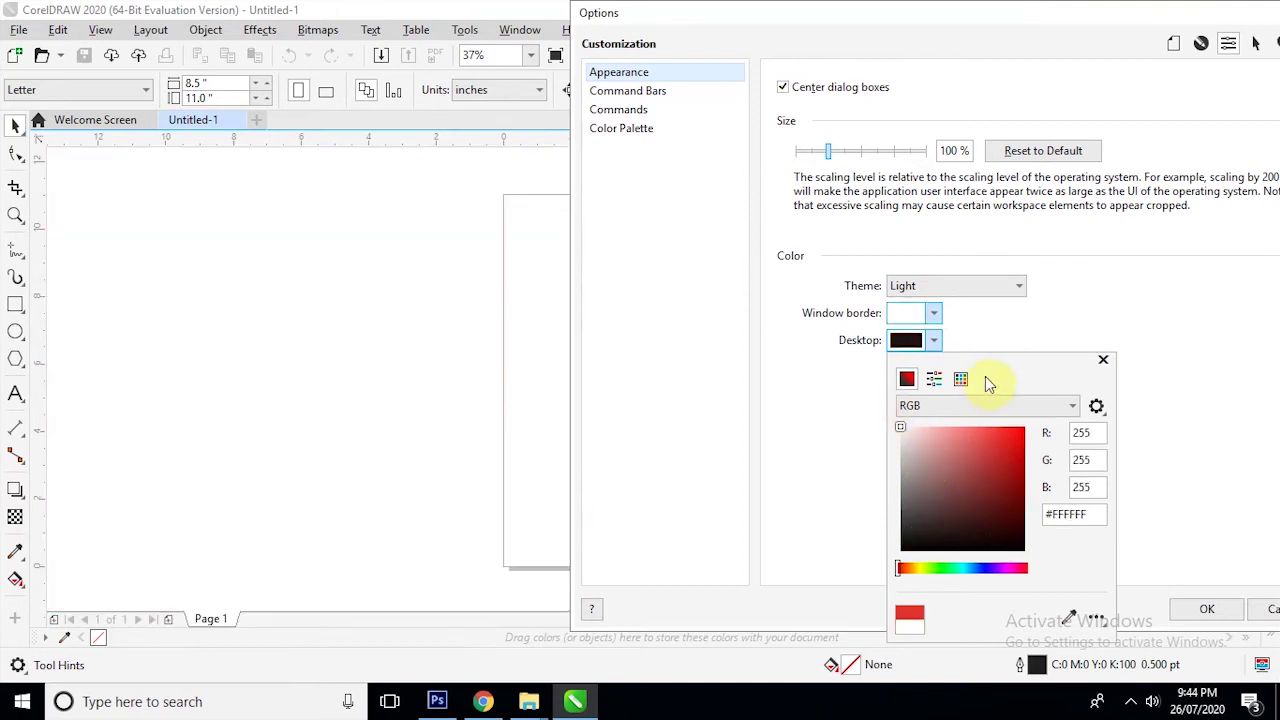
pyautogui.click(957, 255)
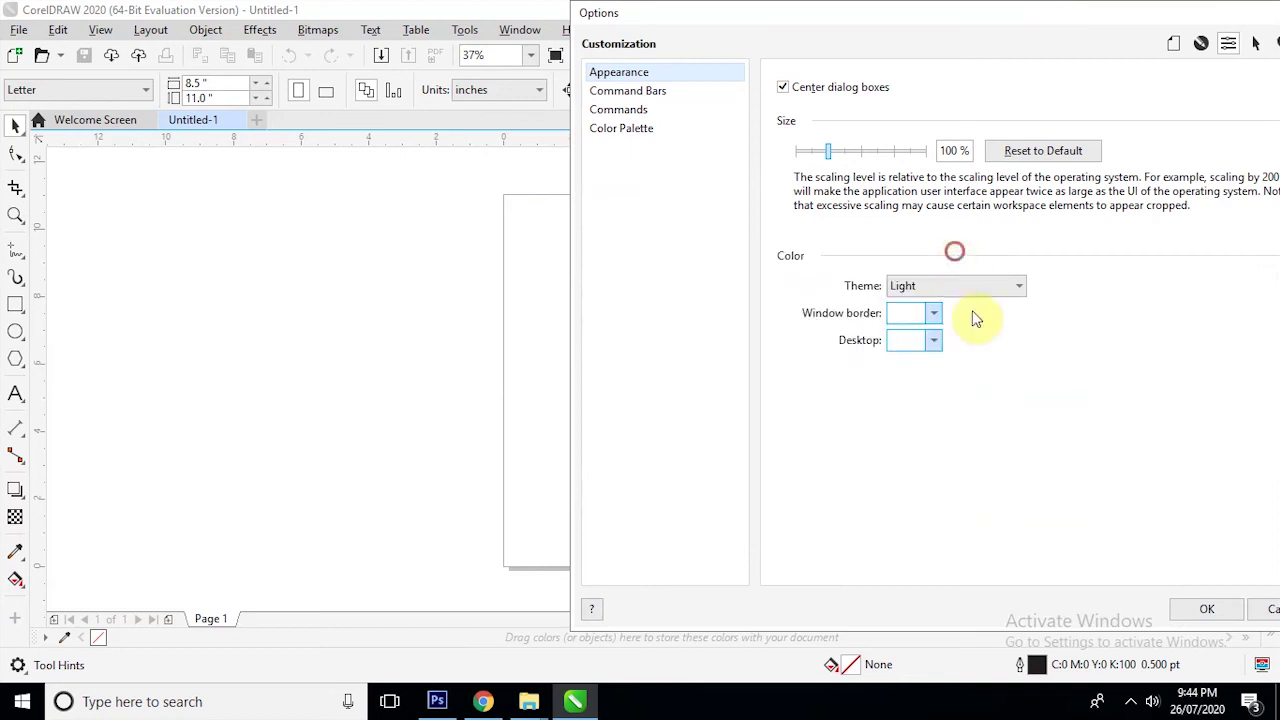
# Accept the appearance settings and close the options dialog
pyautogui.click(1100, 70)
pyautogui.moveTo(876, 14); pyautogui.dragTo(550, 9)
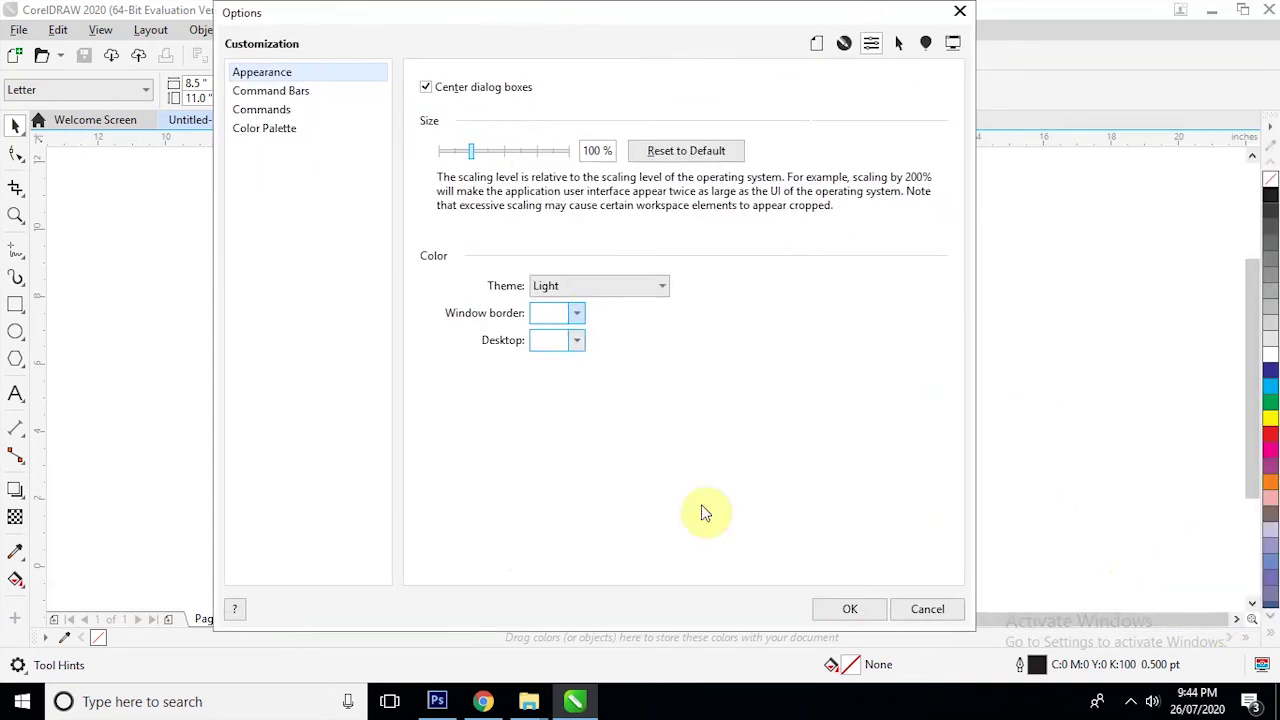
pyautogui.click(831, 607)
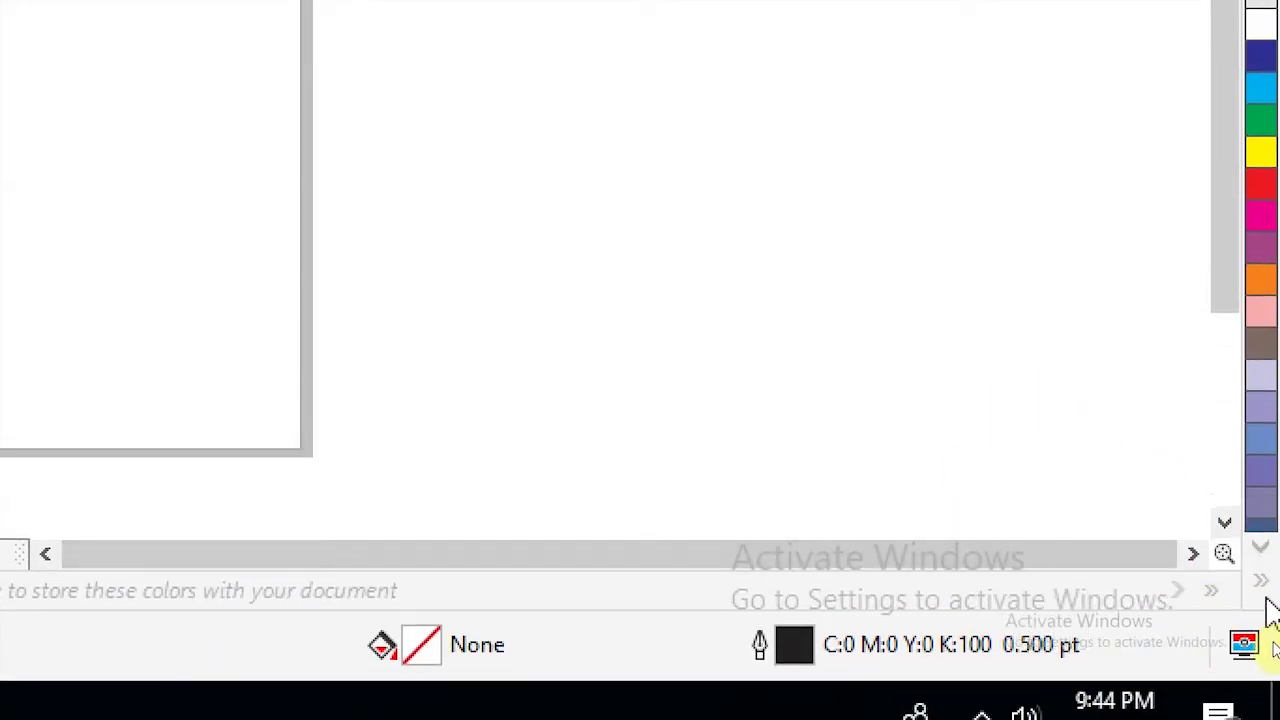
# Expand the default color palette to show all its swatches
pyautogui.click(1260, 580)
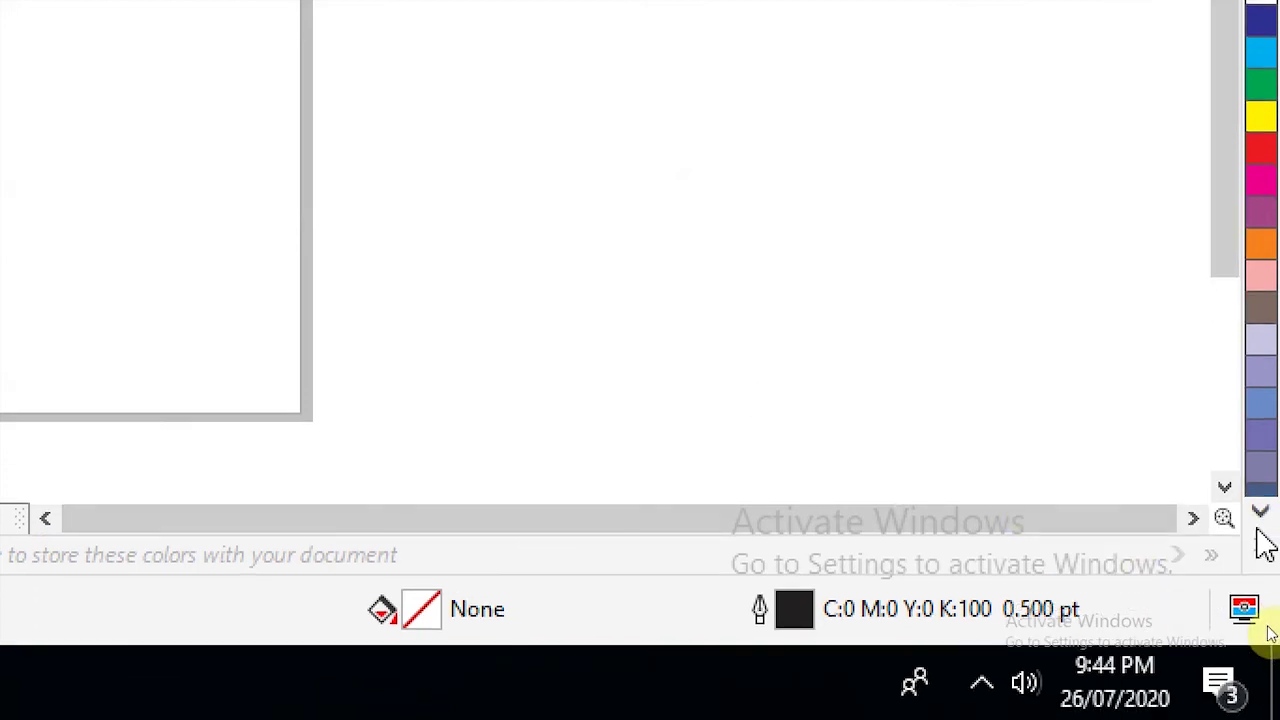
pyautogui.click(1262, 558)
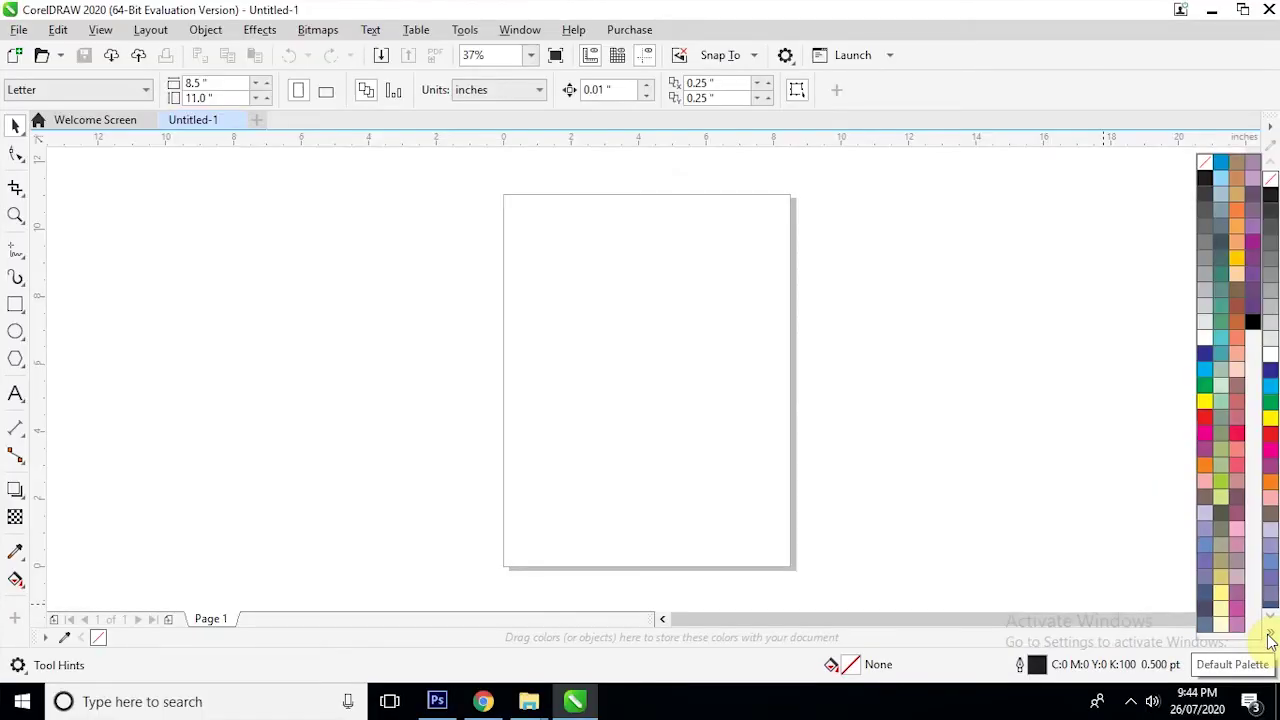
# Collapse and re-expand the default color palette, and set it to display 3 rows of swatches
pyautogui.click(933, 522)
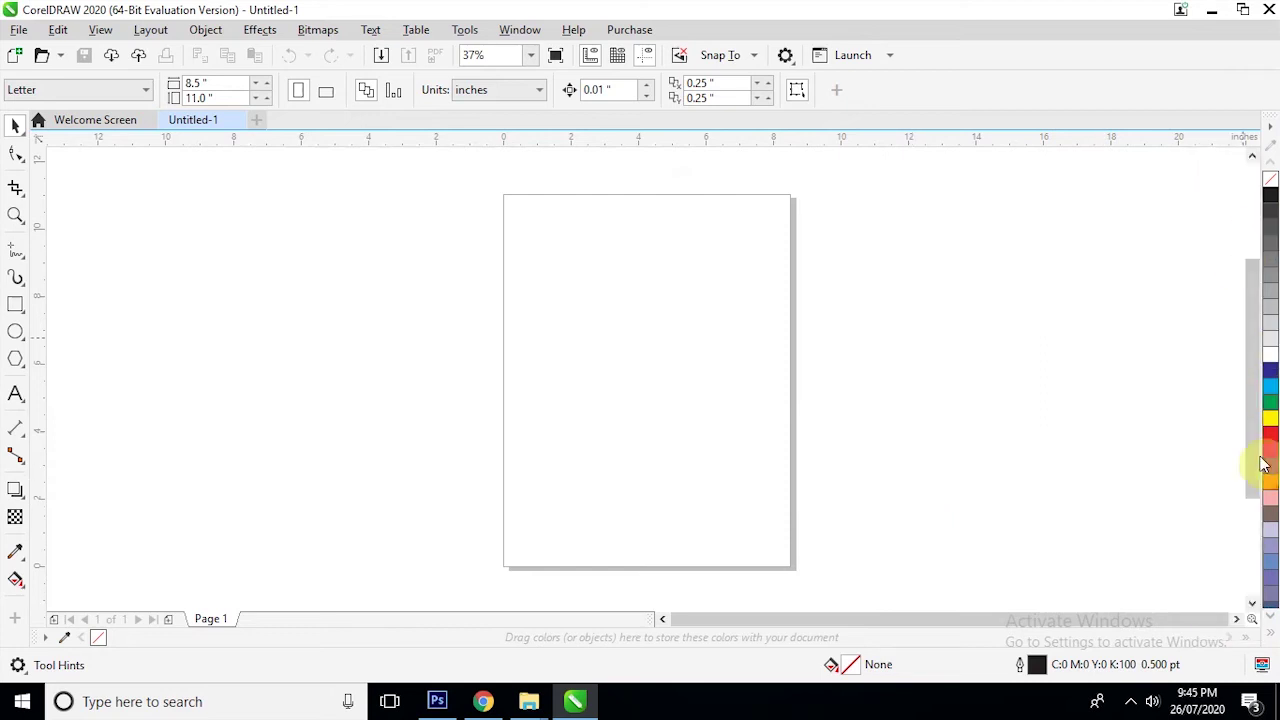
pyautogui.click(1268, 640)
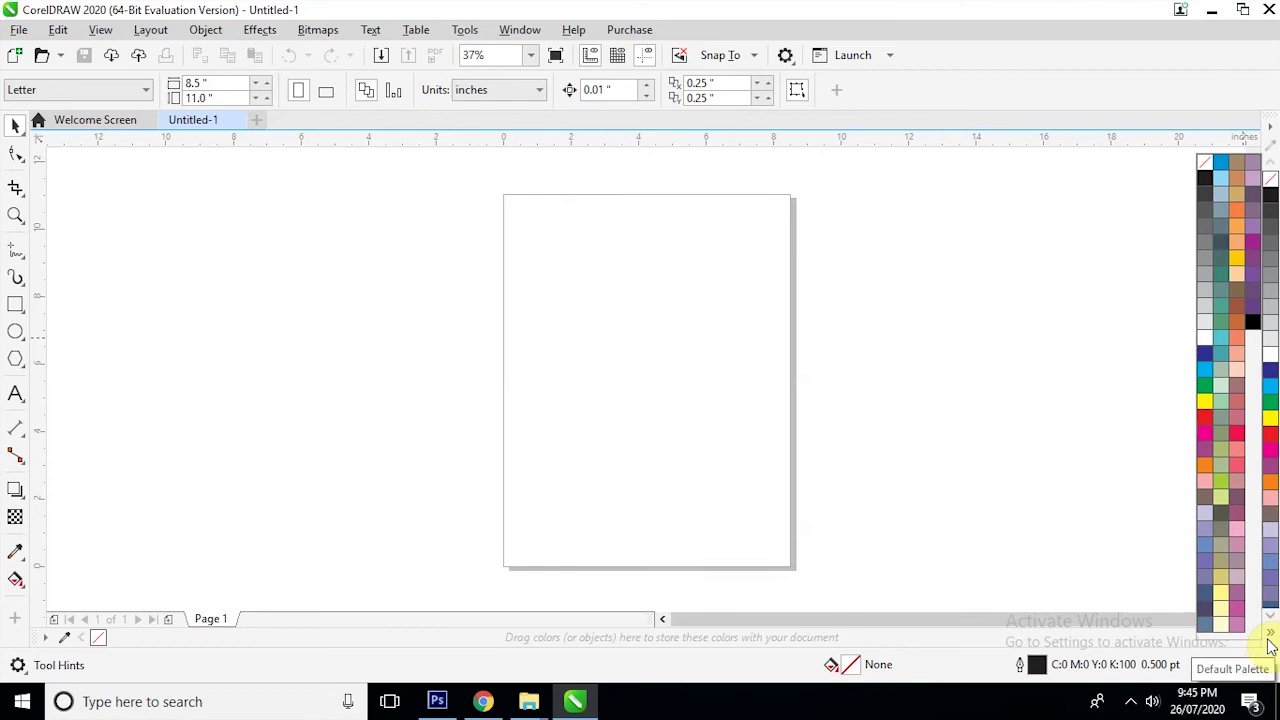
pyautogui.rightClick(1267, 127)
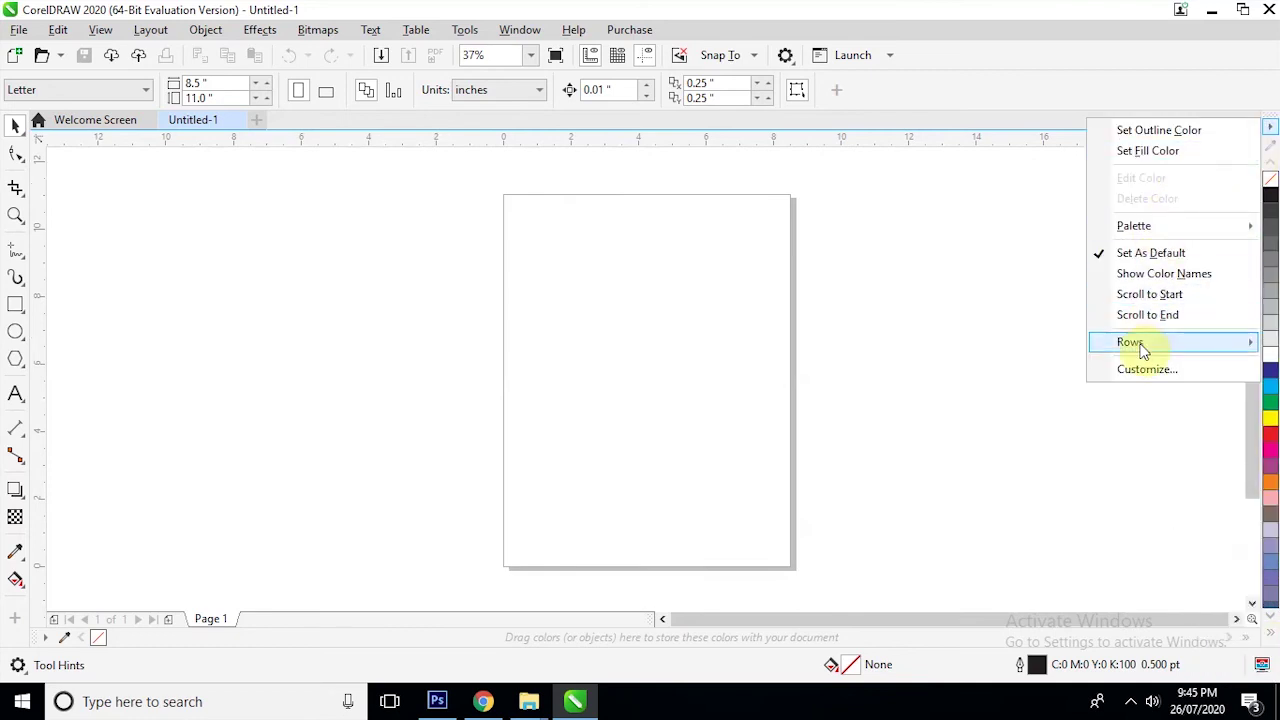
pyautogui.moveTo(1143, 350)
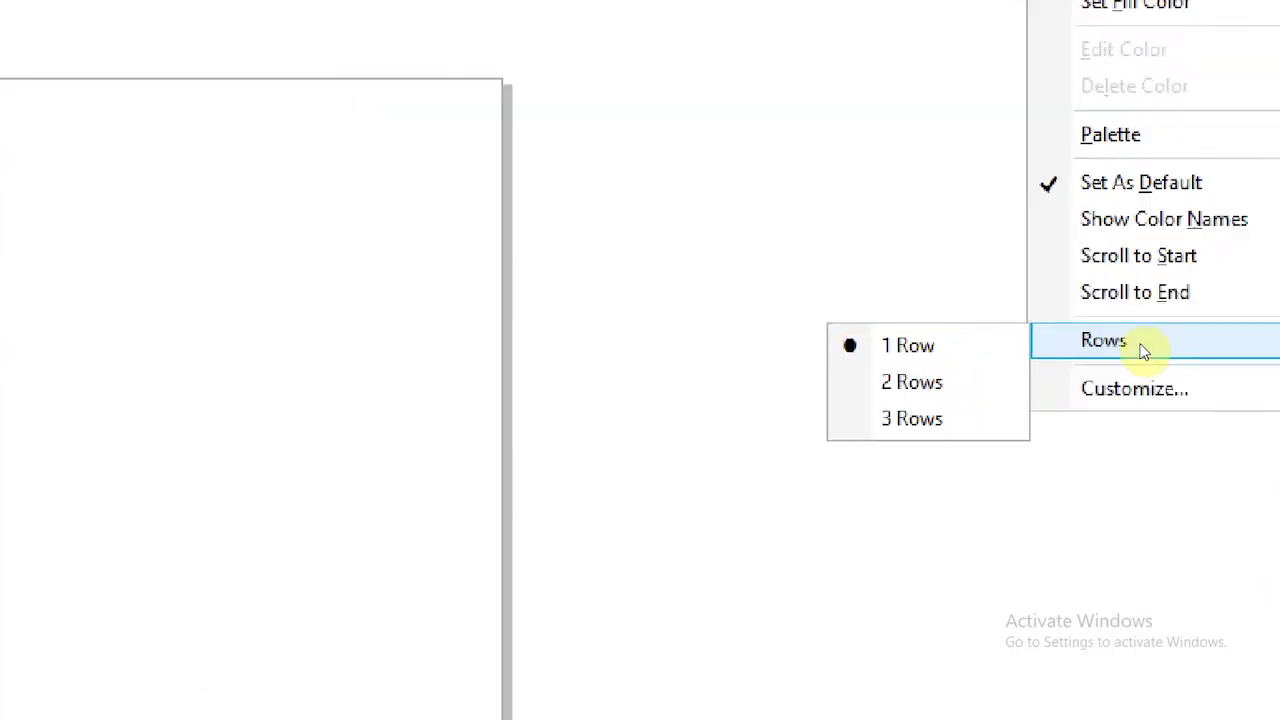
pyautogui.click(889, 436)
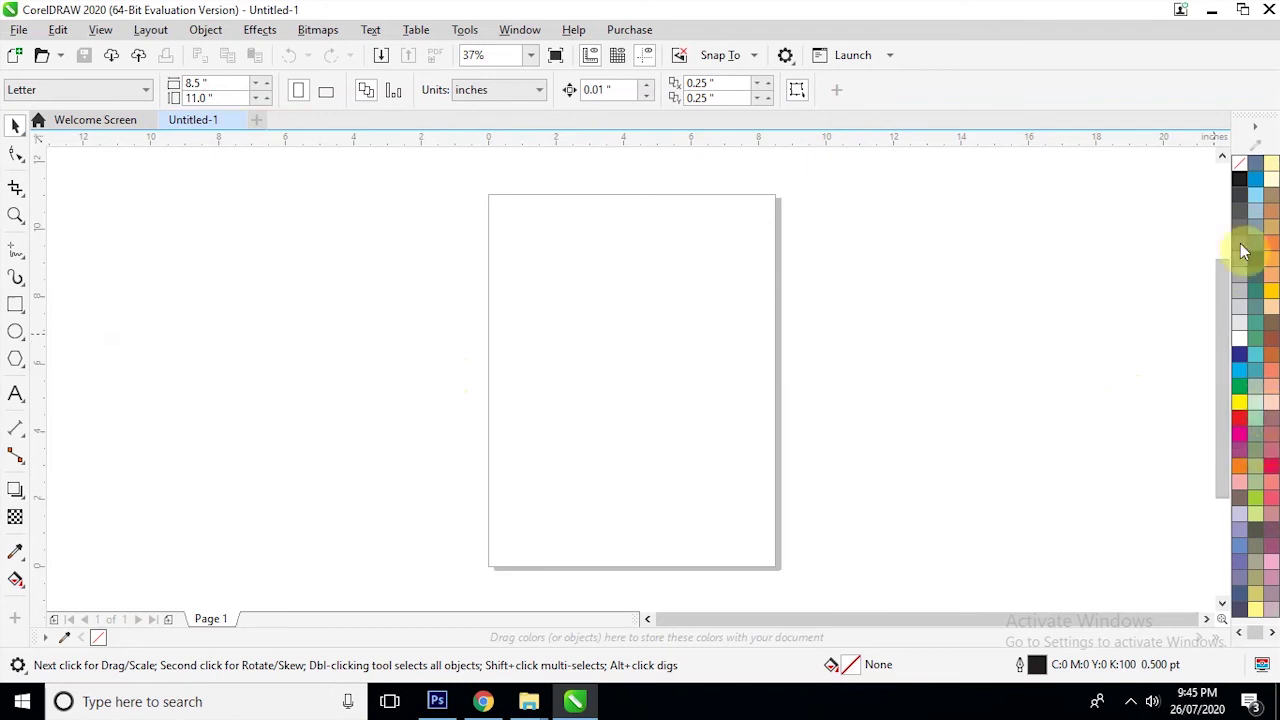
# Set the default color palette back to 1 row and review its row options again
pyautogui.click(1255, 127)
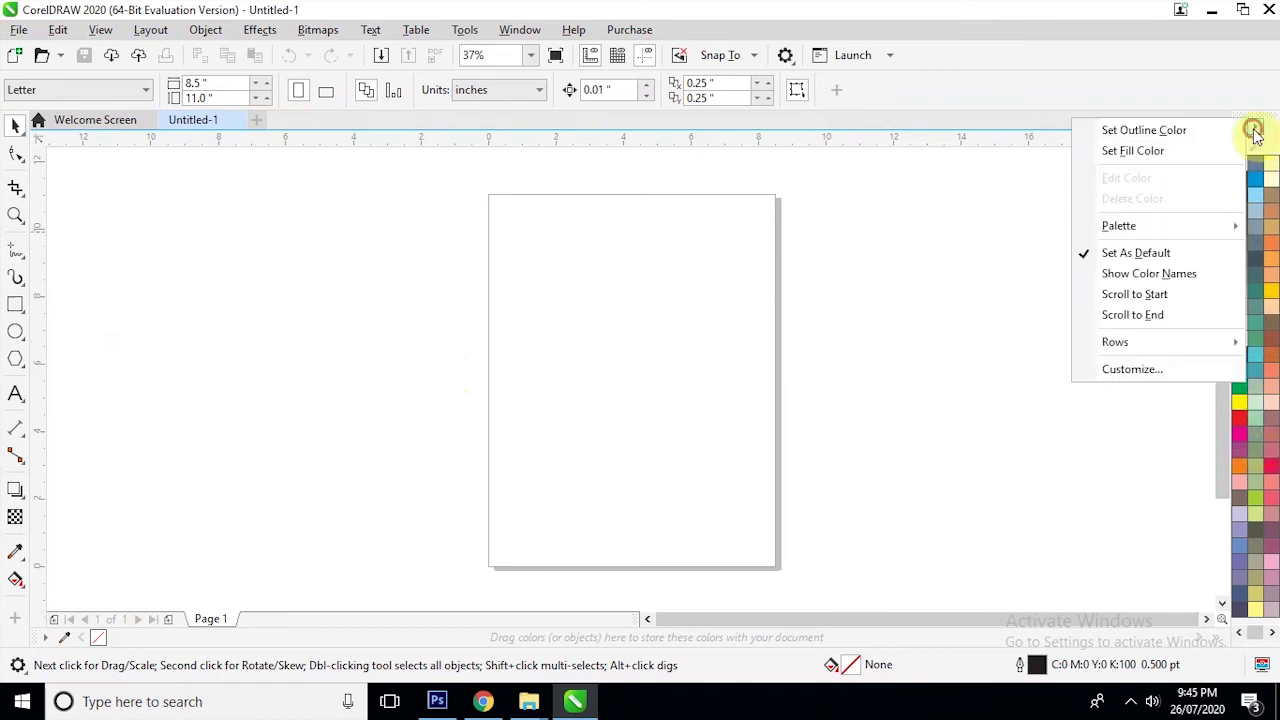
pyautogui.moveTo(1127, 341)
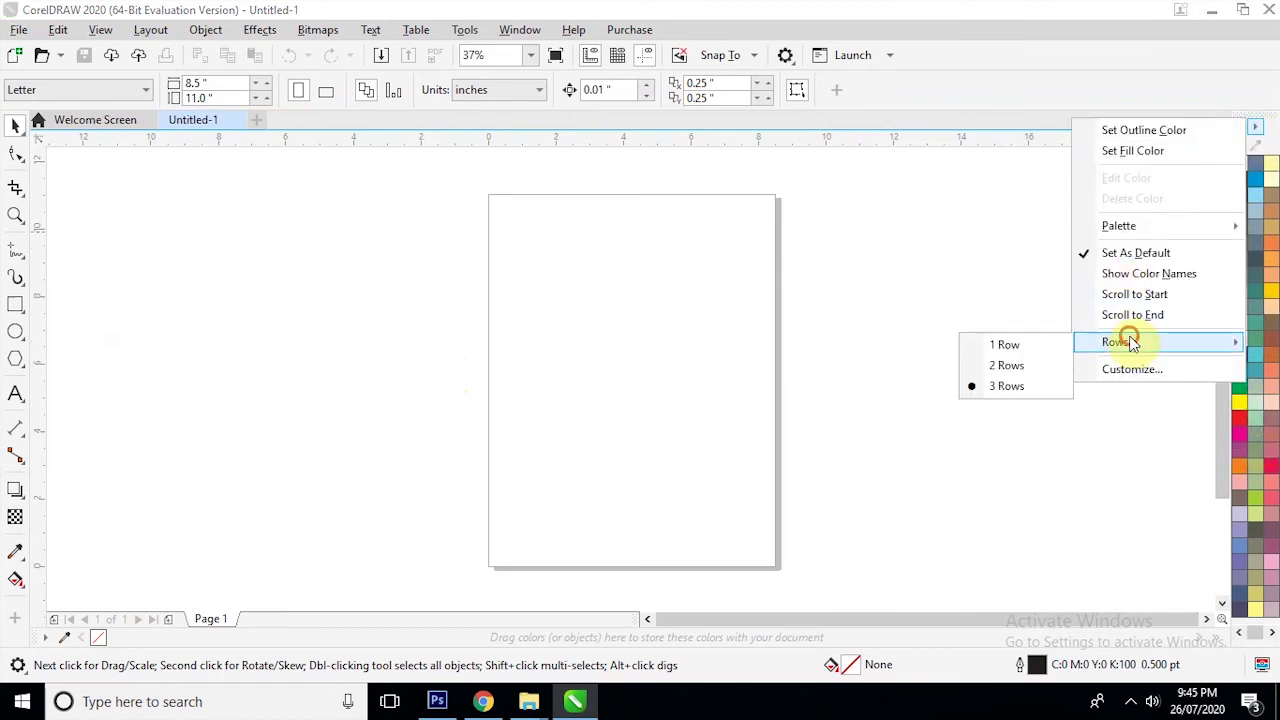
pyautogui.click(990, 346)
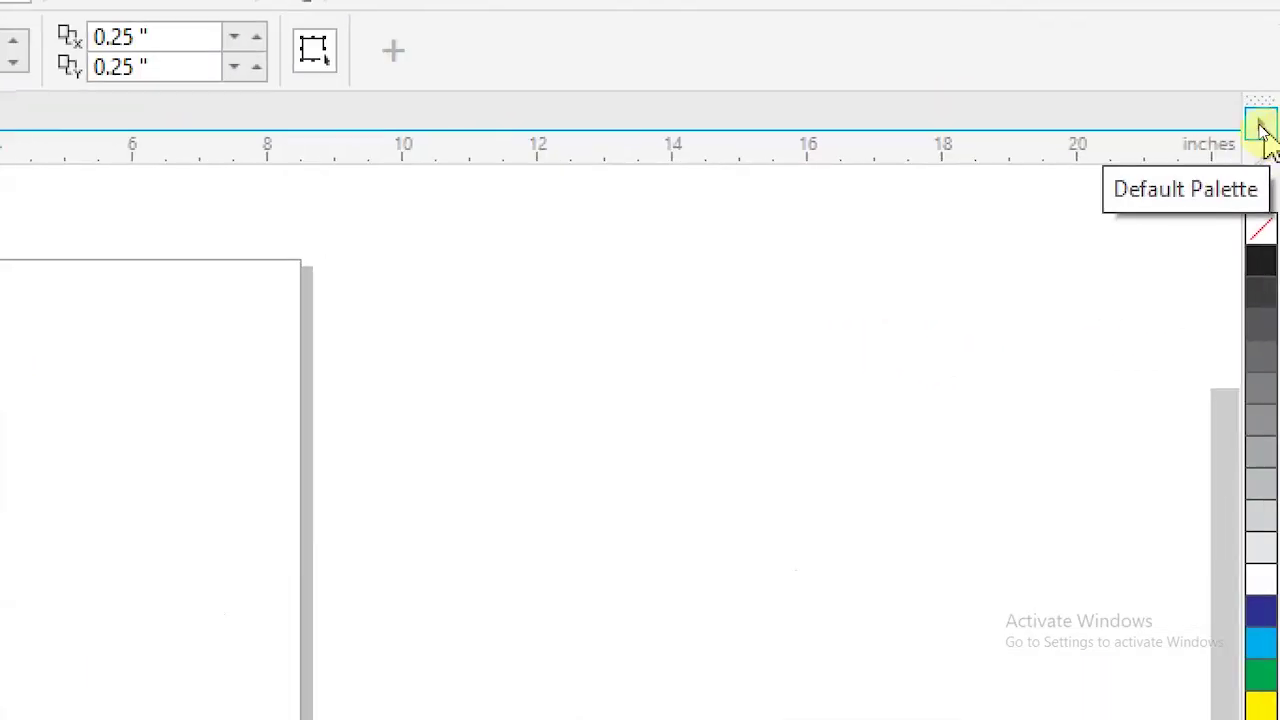
pyautogui.click(1262, 126)
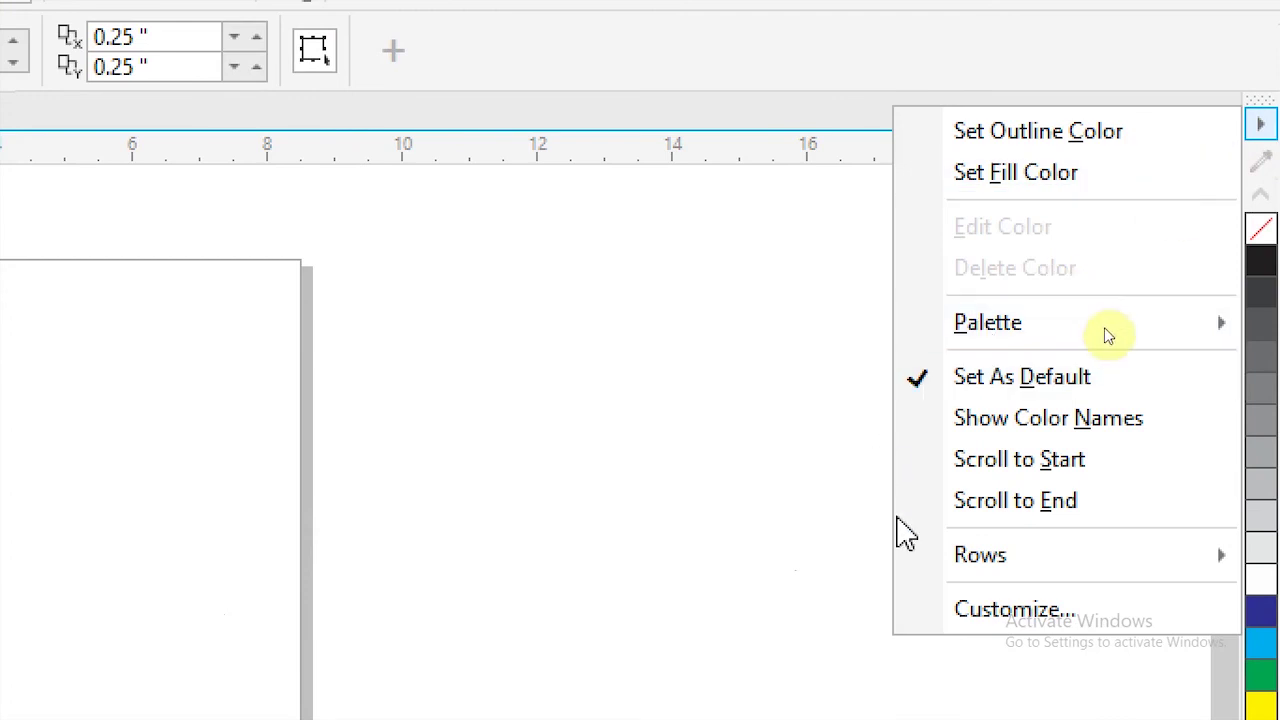
pyautogui.moveTo(1014, 586)
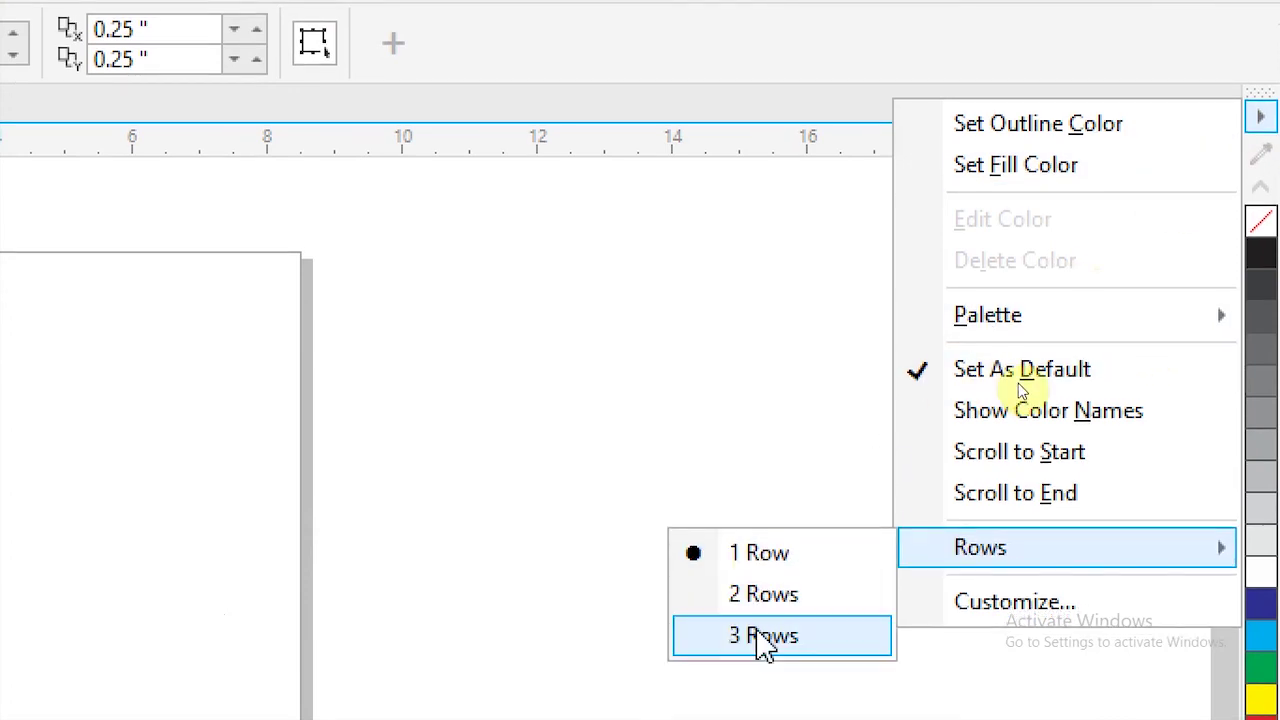
pyautogui.click(563, 400)
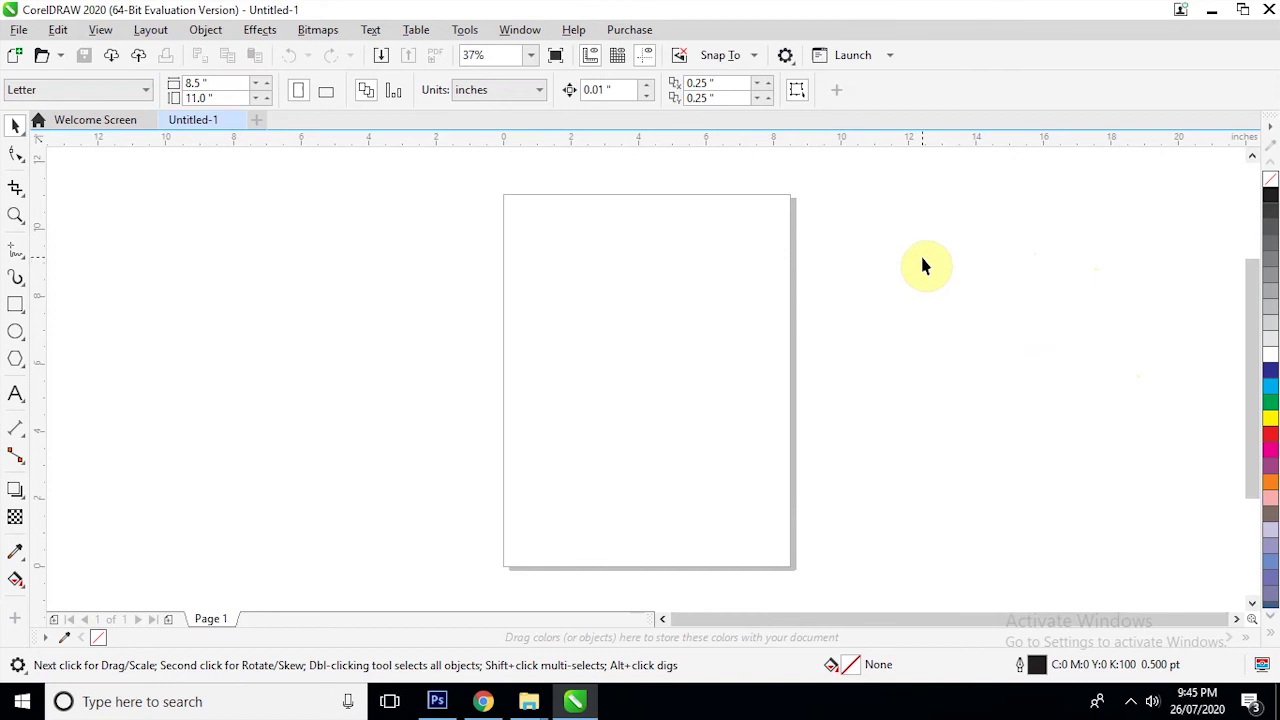
# Hide the menu bar and the status bar from the workspace
pyautogui.rightClick(956, 108)
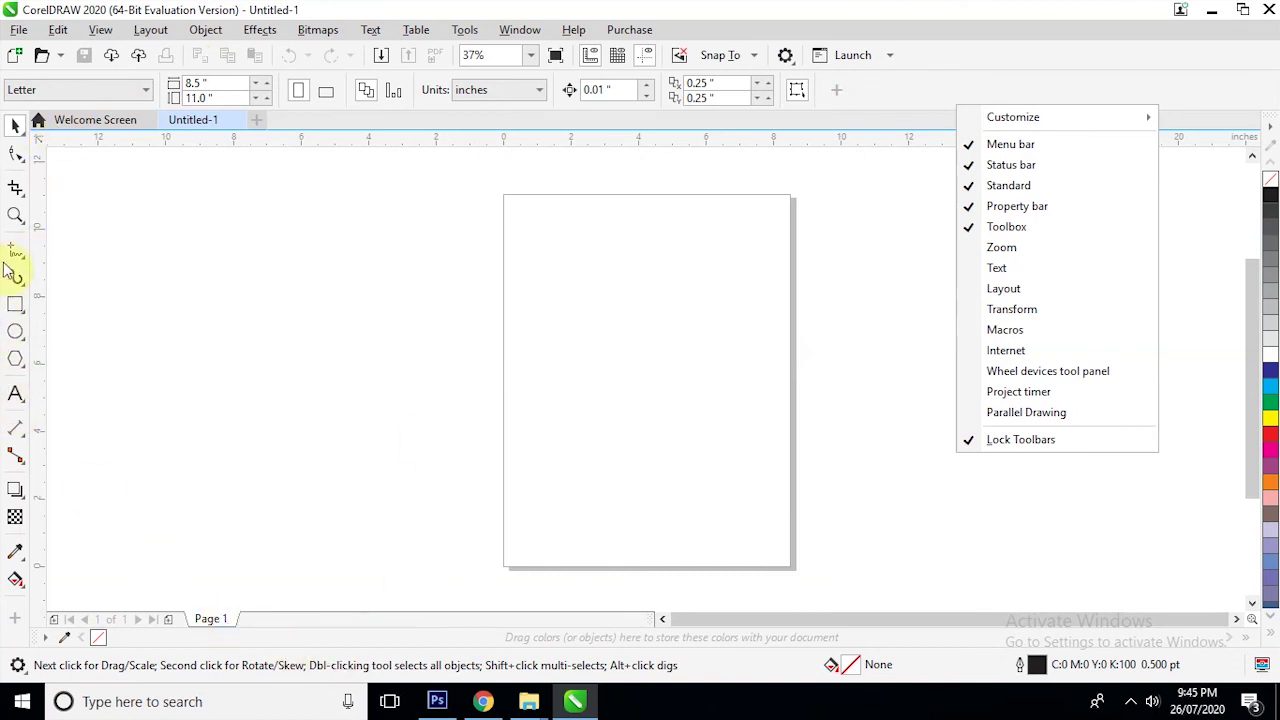
pyautogui.click(1010, 144)
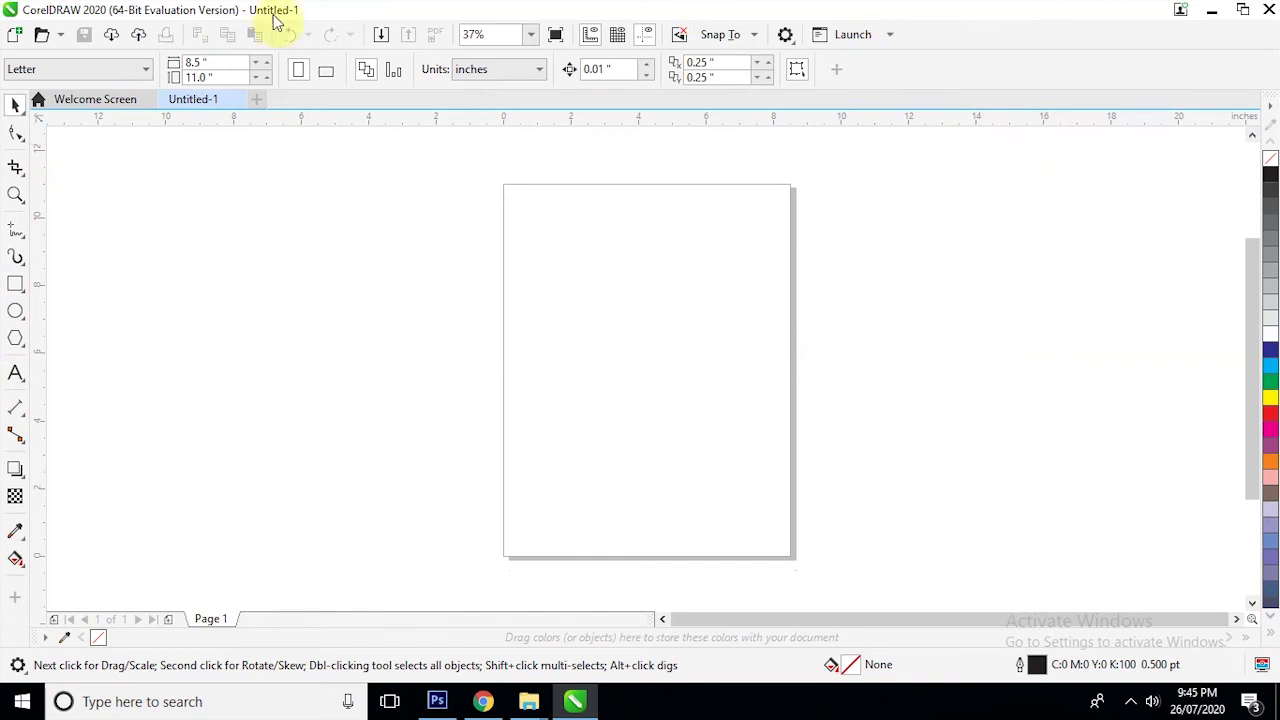
pyautogui.rightClick(957, 78)
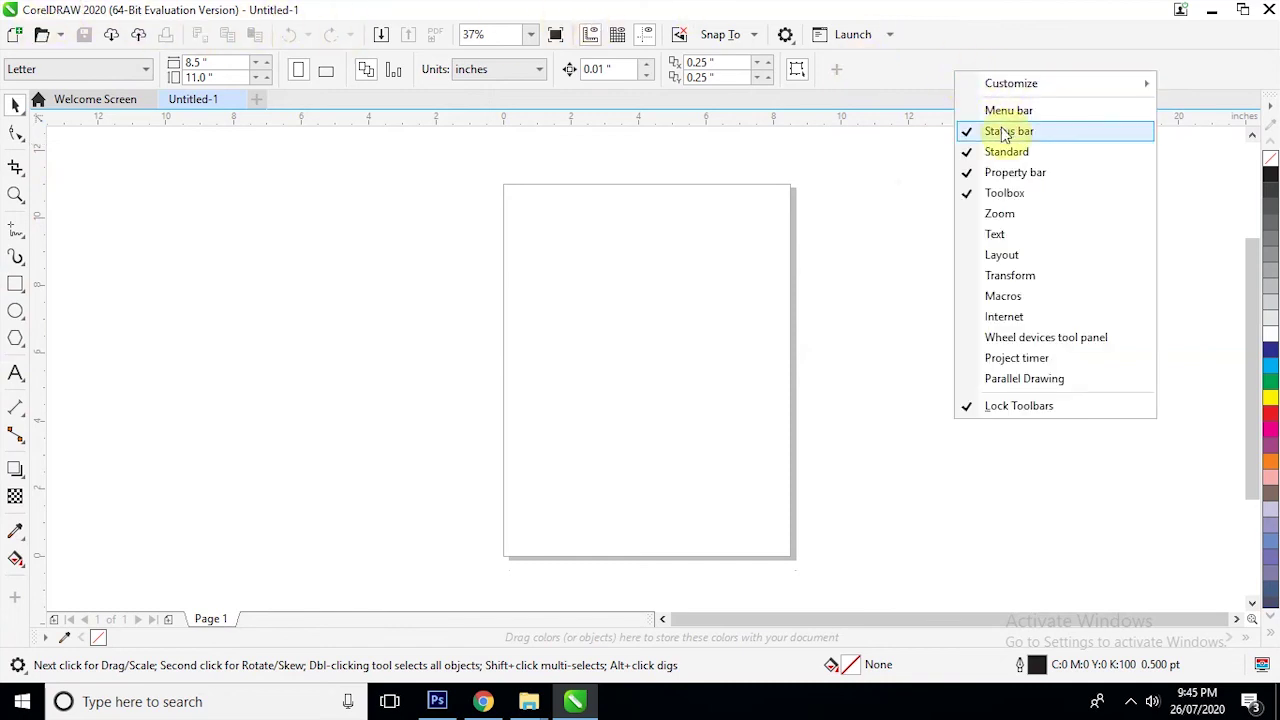
pyautogui.click(1003, 132)
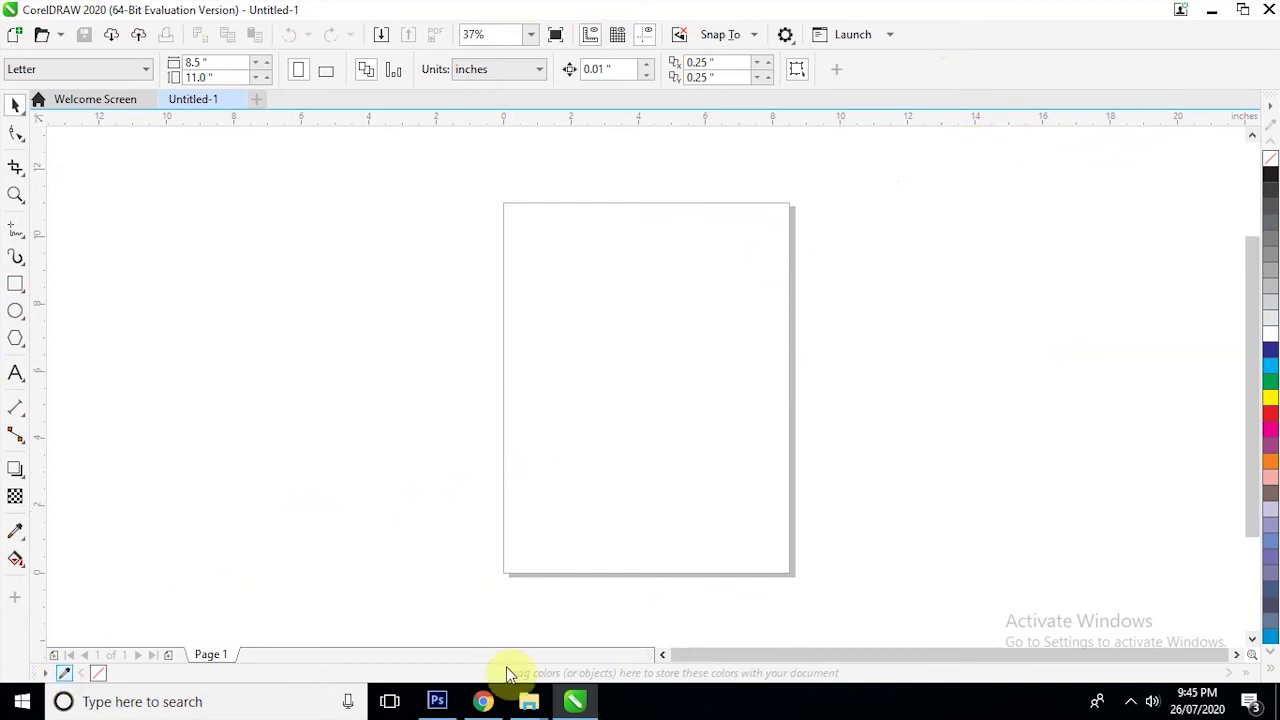
# Hide the Standard toolbar, the toolbox and the property bar from the workspace
pyautogui.rightClick(920, 69)
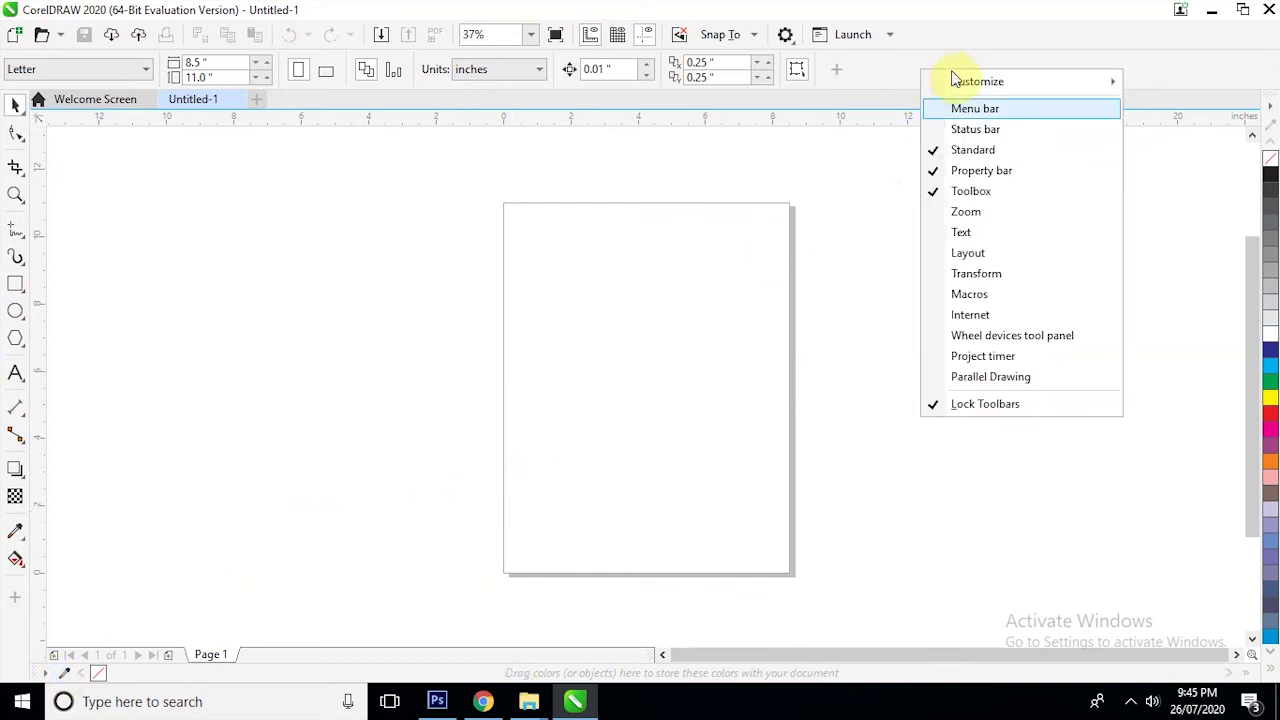
pyautogui.click(971, 151)
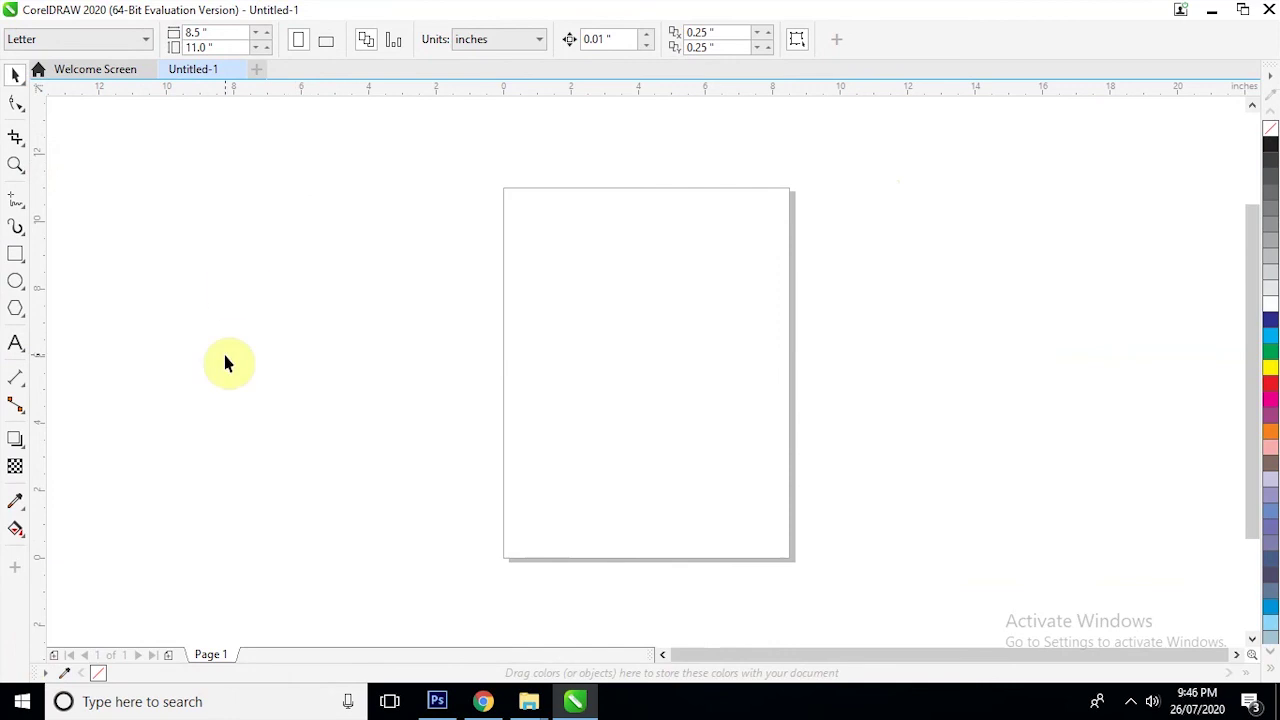
pyautogui.rightClick(960, 38)
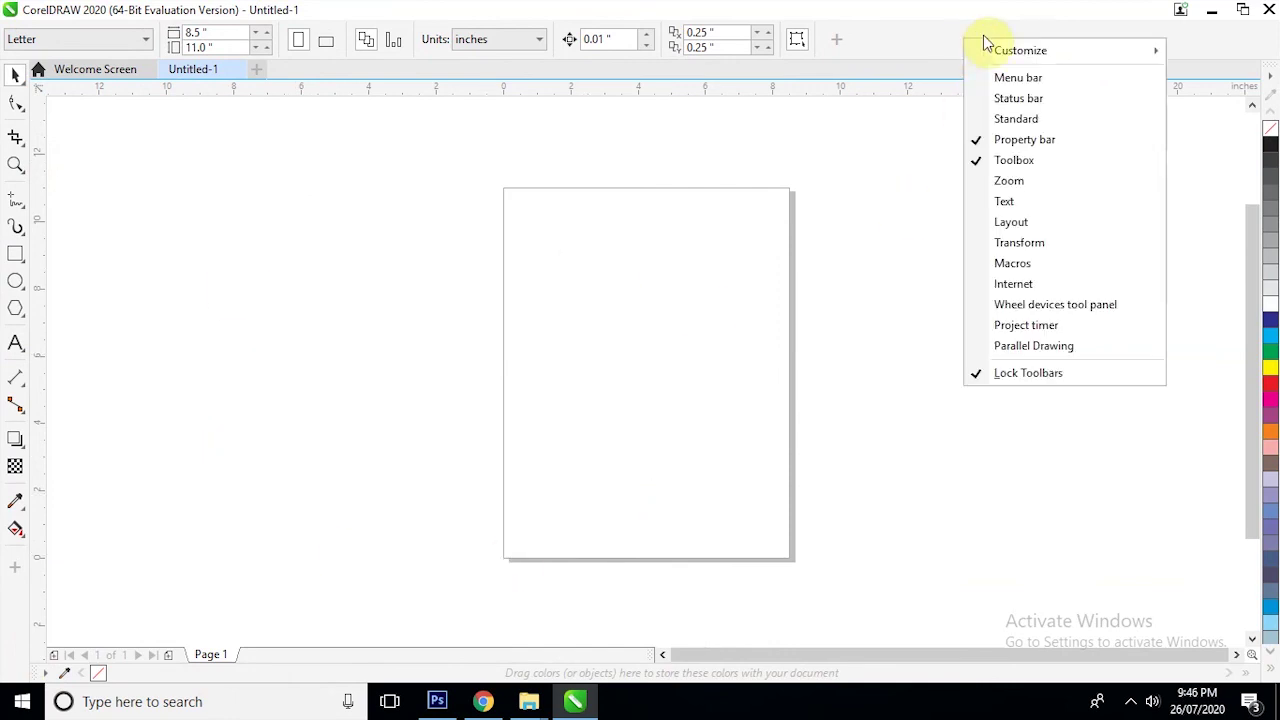
pyautogui.click(1014, 161)
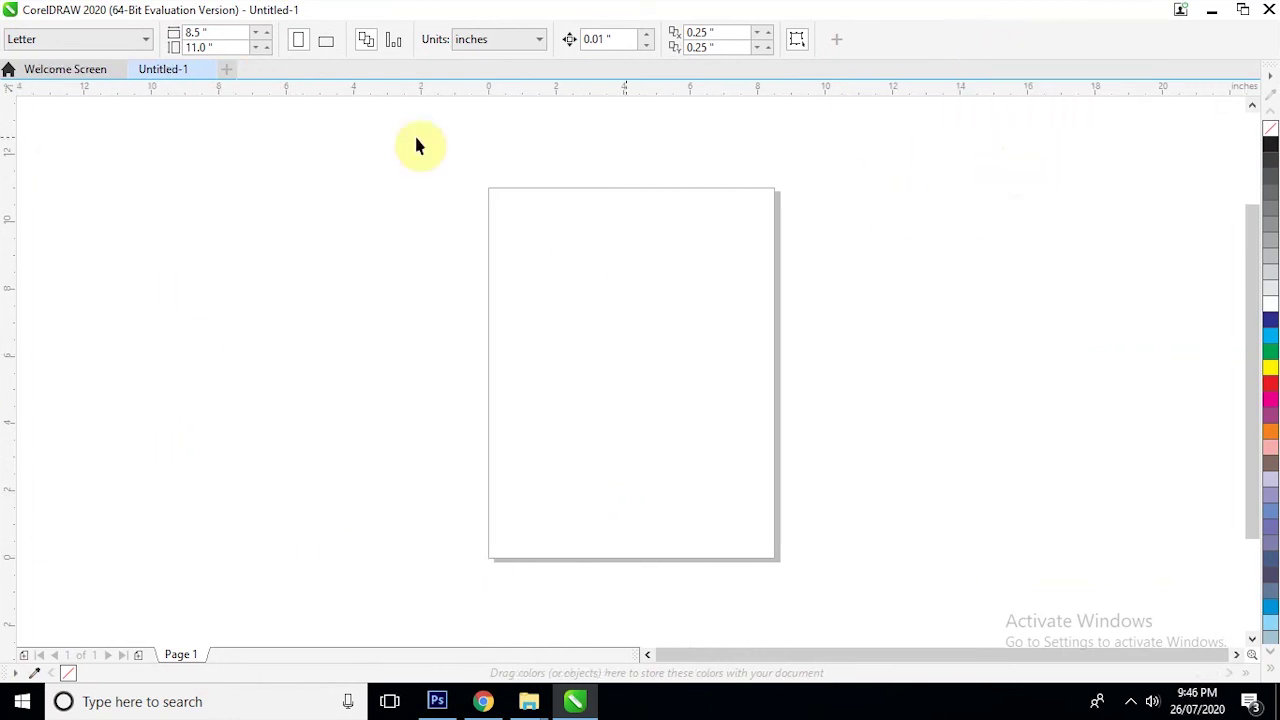
pyautogui.rightClick(946, 32)
pyautogui.click(965, 136)
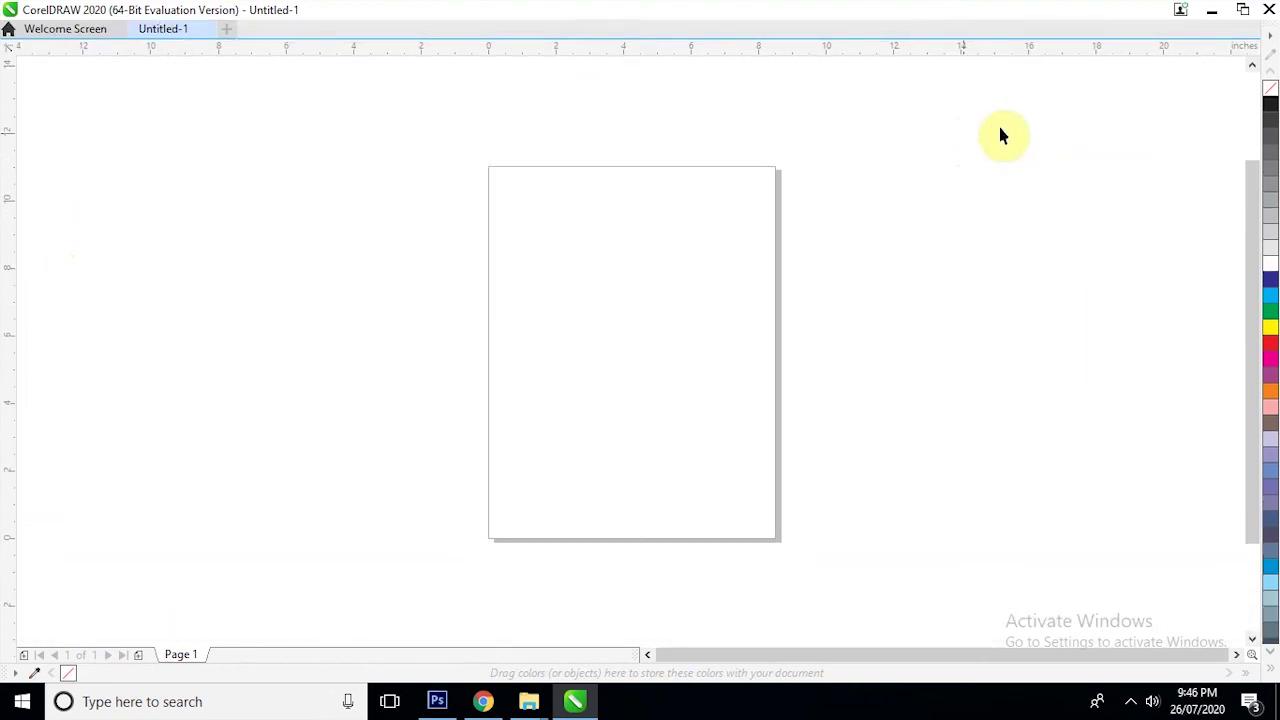